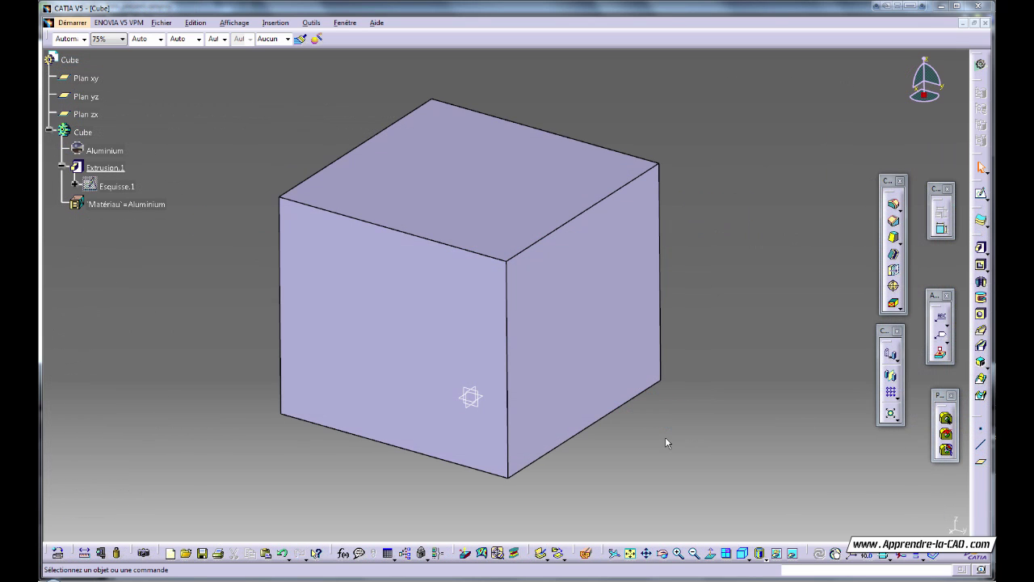
Start a structural analysis of the cube part in the Generative Structural Analysis workbench
click(72, 22)
mouse_move(102, 218)
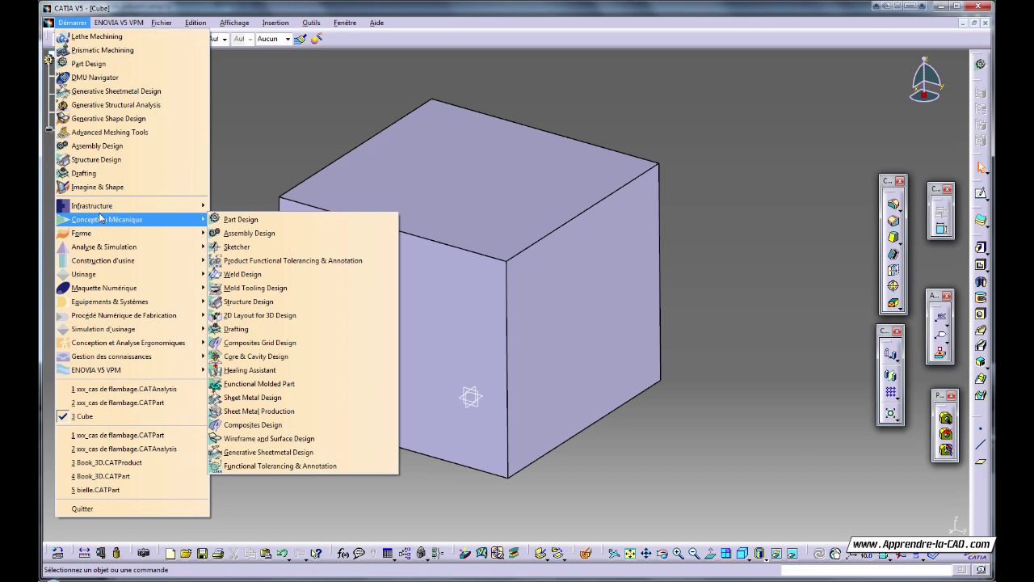
mouse_move(100, 251)
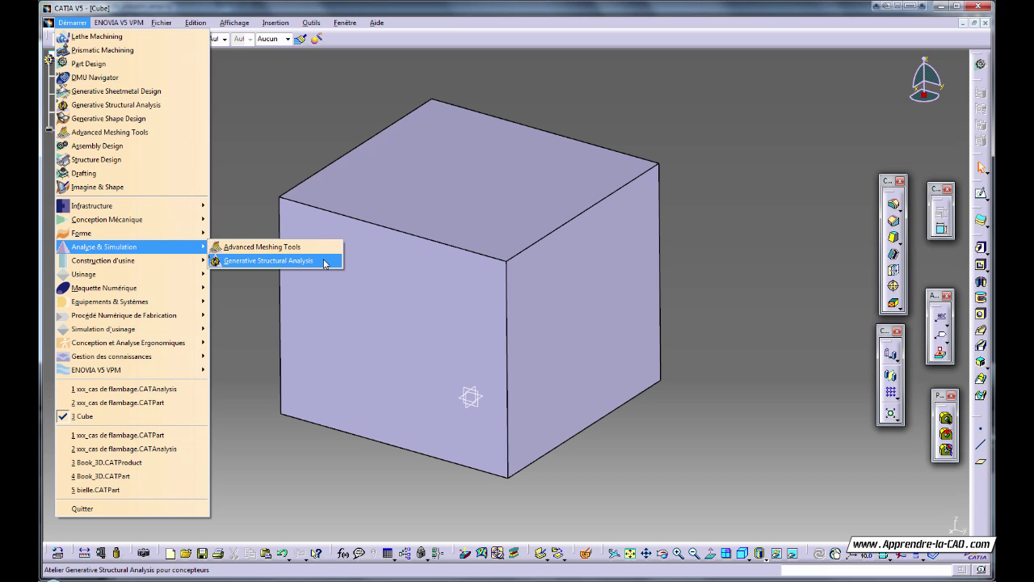
click(326, 261)
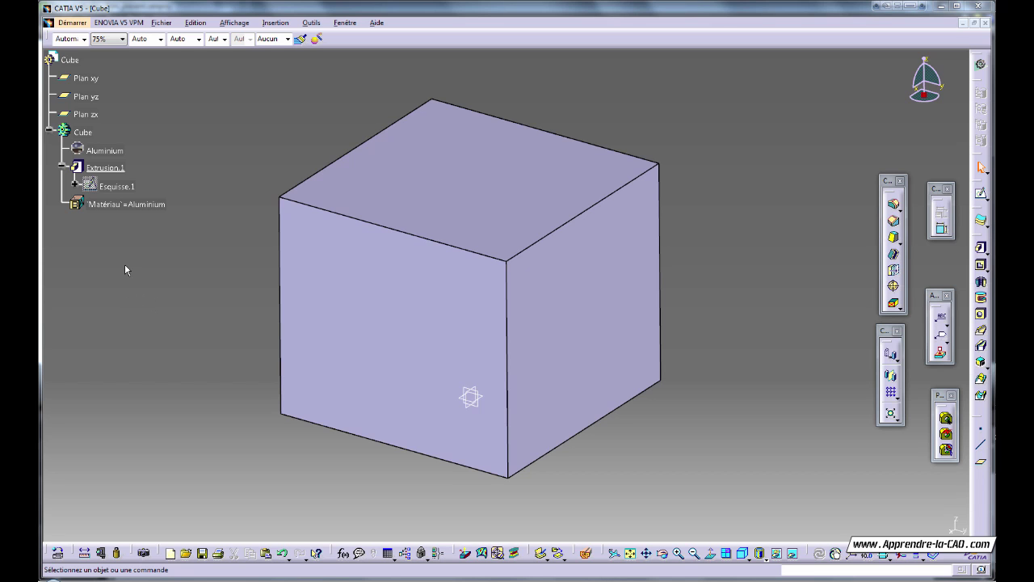
click(73, 23)
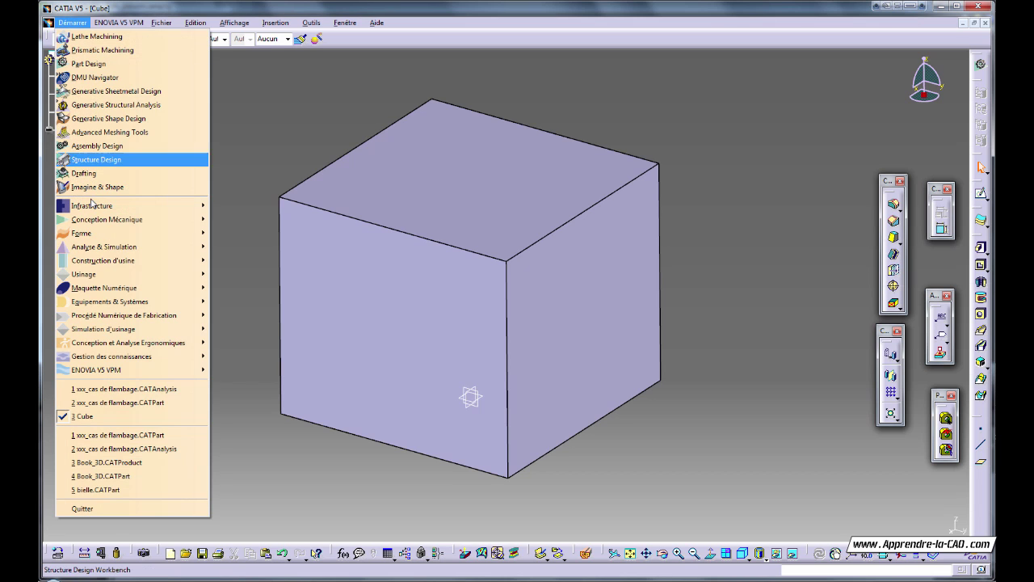
mouse_move(113, 248)
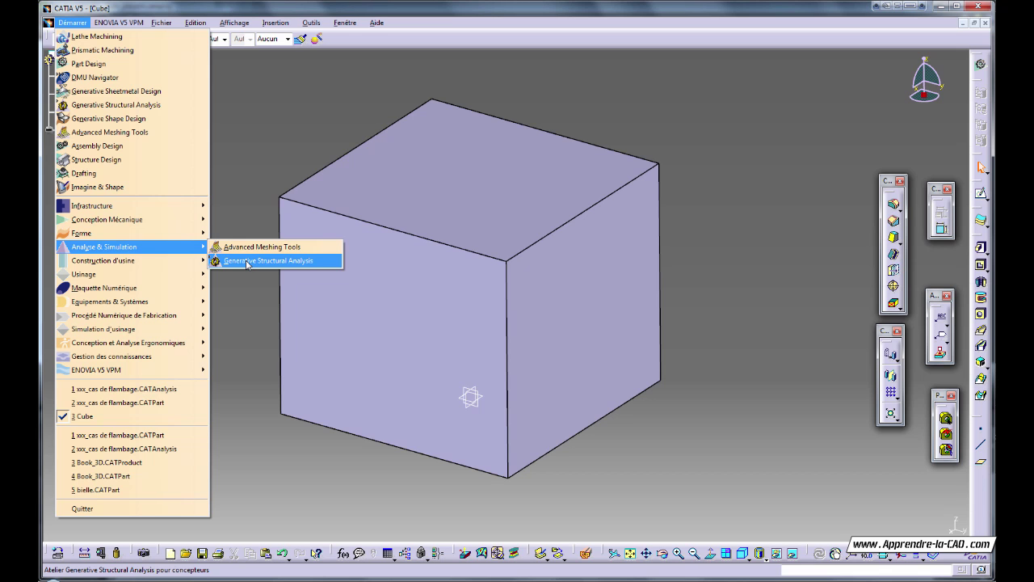
click(248, 262)
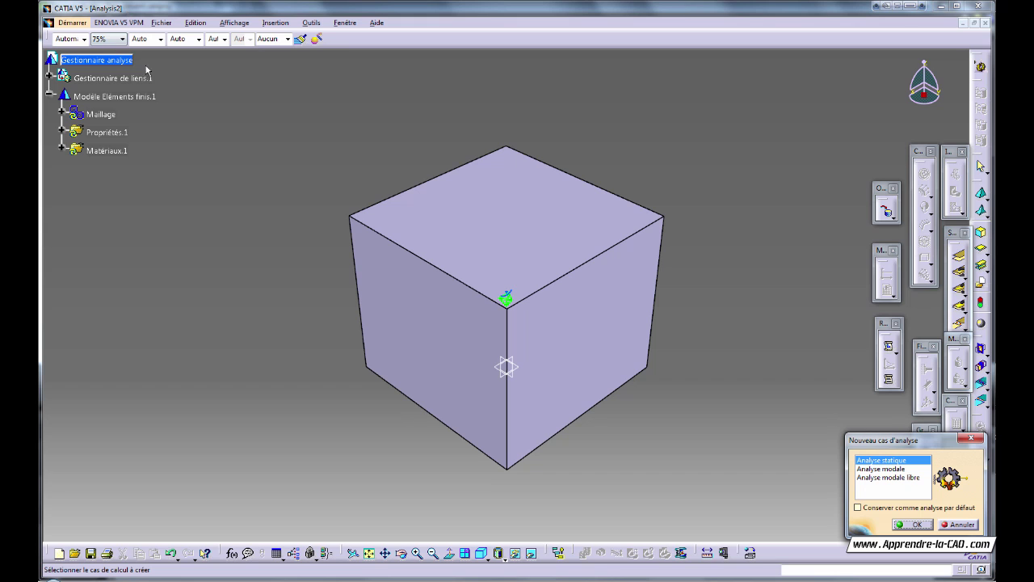
Inspect the Cube.CATPart link under the link manager, and close the analysis document
click(48, 77)
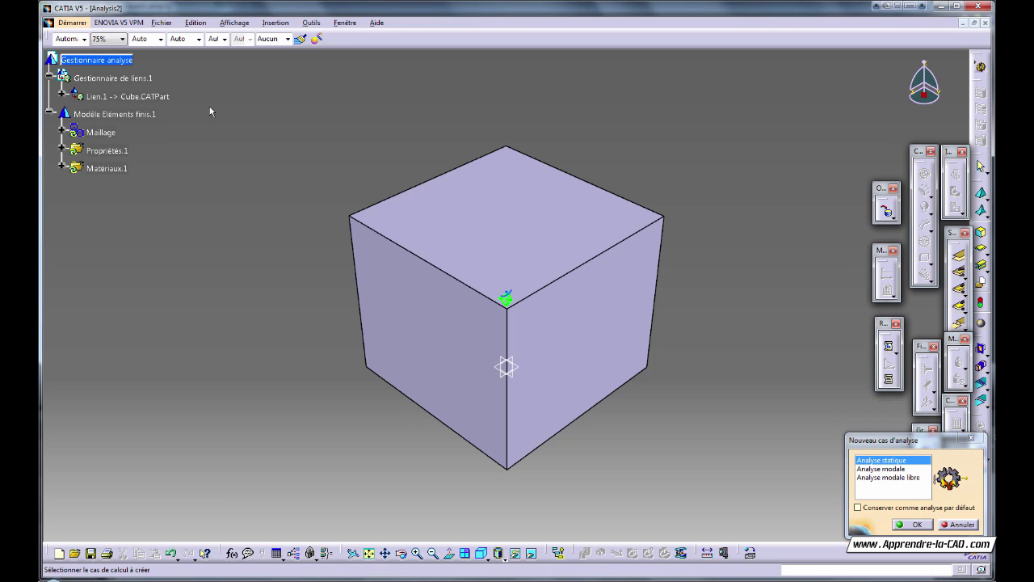
click(63, 94)
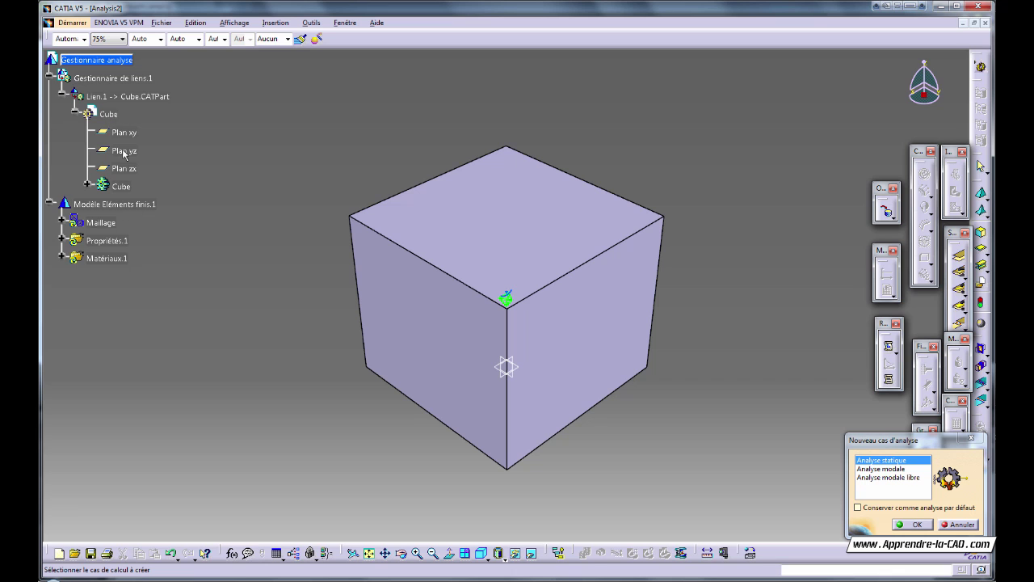
click(48, 78)
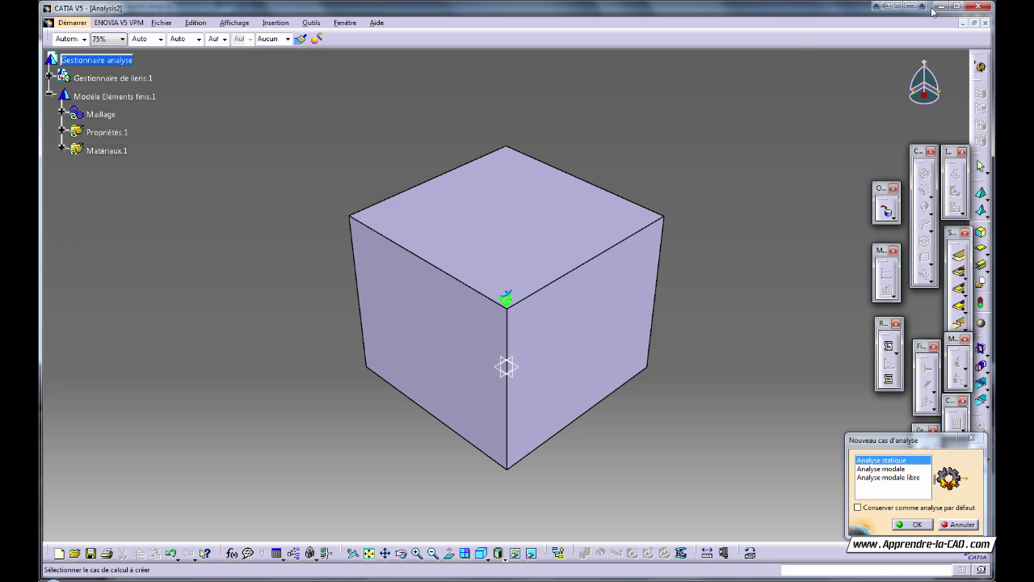
click(985, 24)
click(568, 321)
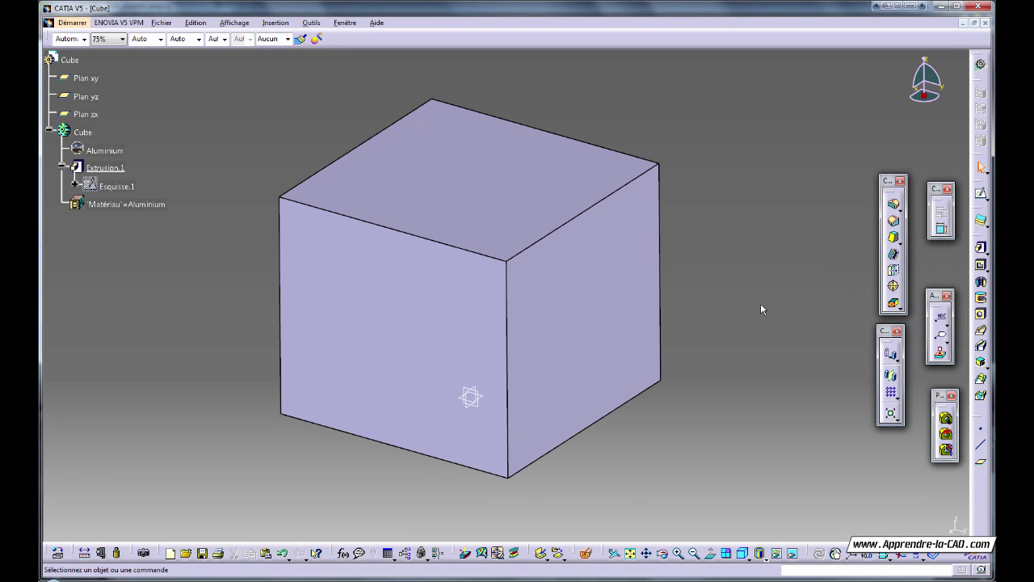
Create a new Analysis document linked to the cube part, with a static case (Analyse statique)
key(ctrl+n)
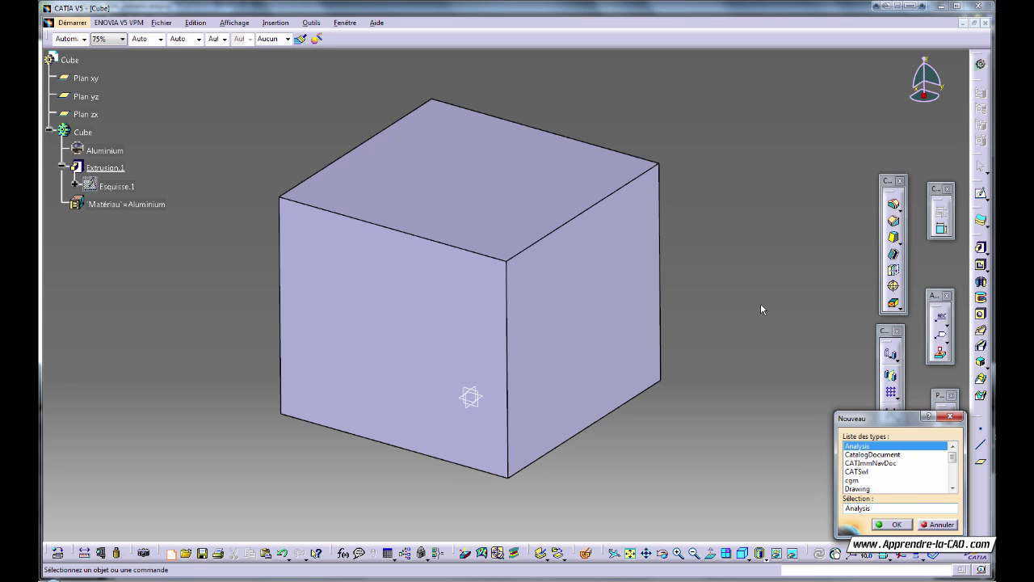
key(Return)
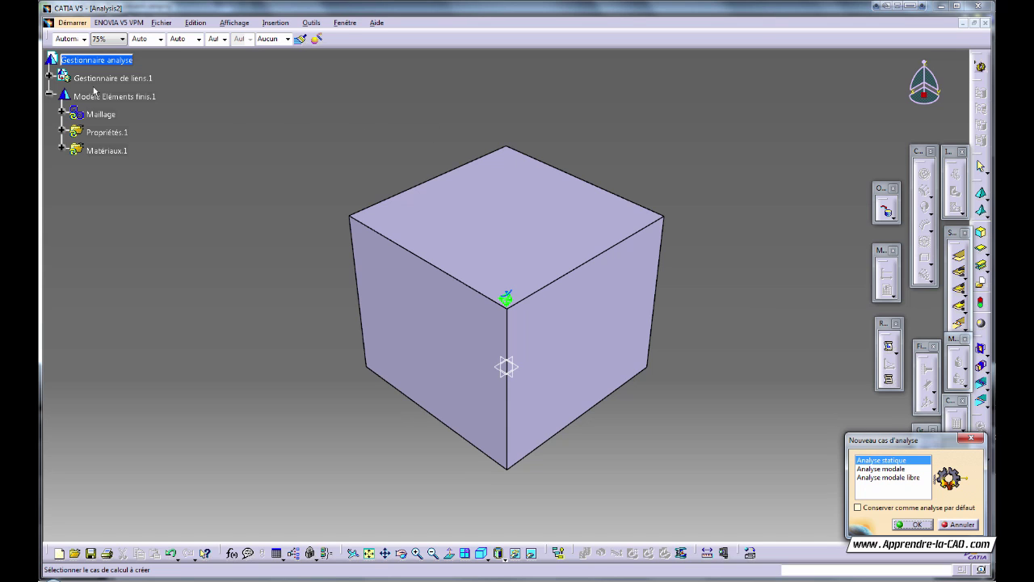
click(49, 76)
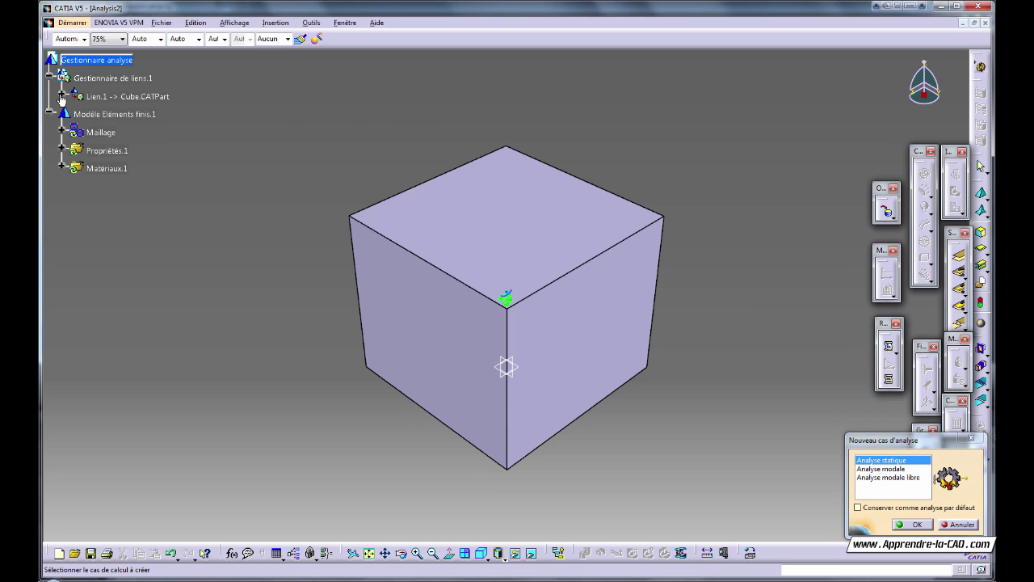
click(62, 96)
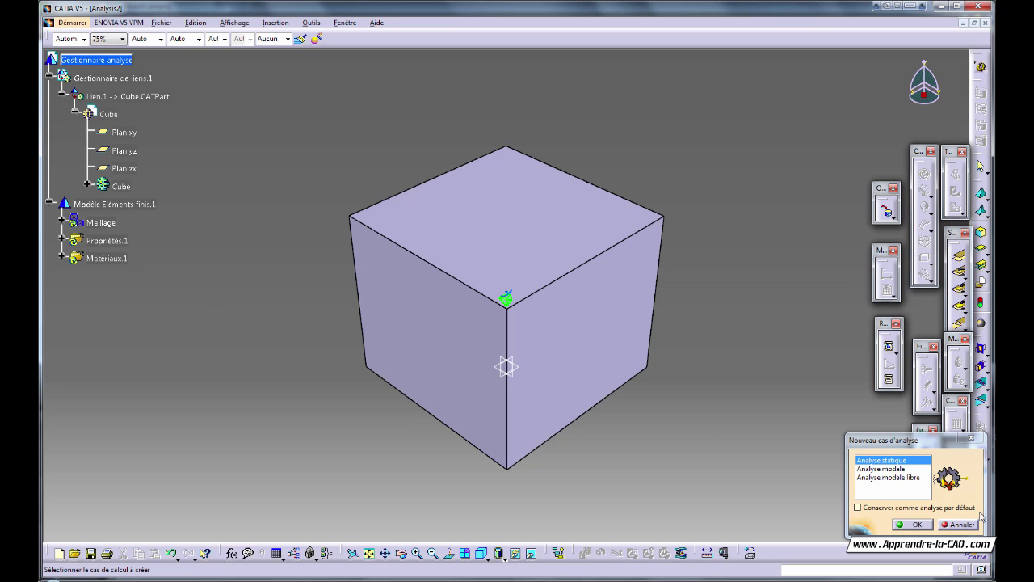
drag(898, 442, 731, 413)
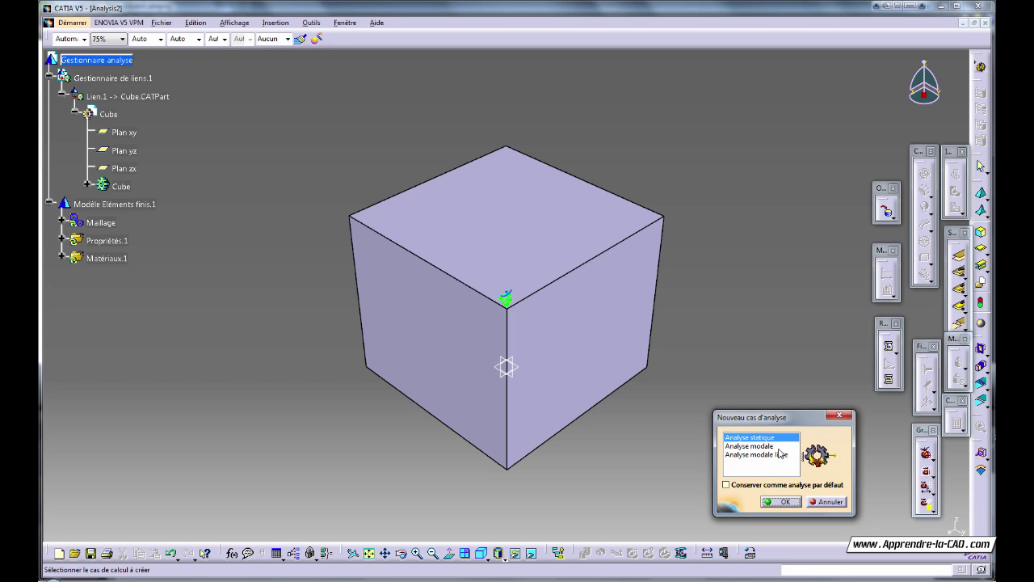
click(783, 502)
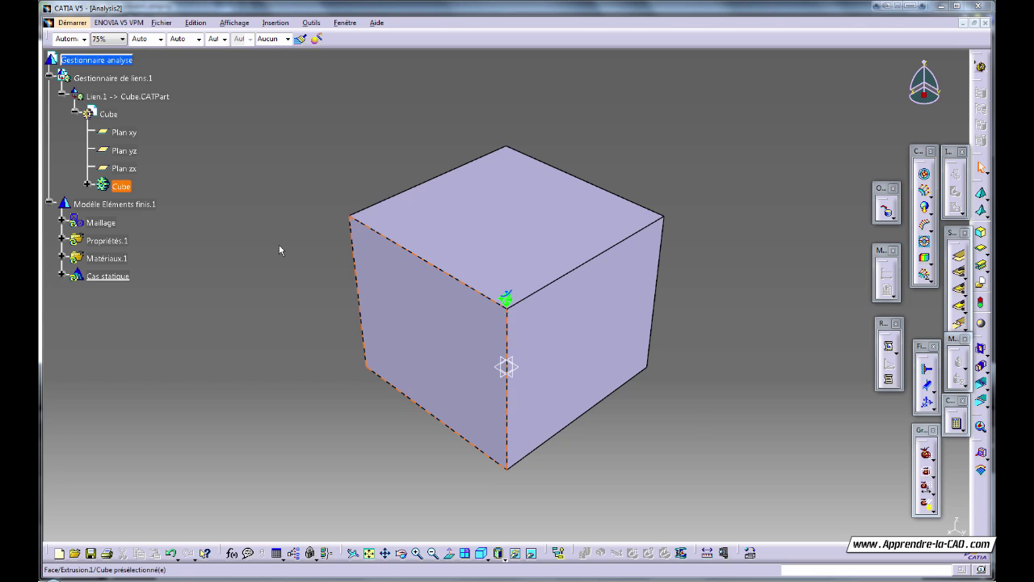
Examine the link manager and the finite element model's mesh node, Maillage, for the cube
click(126, 80)
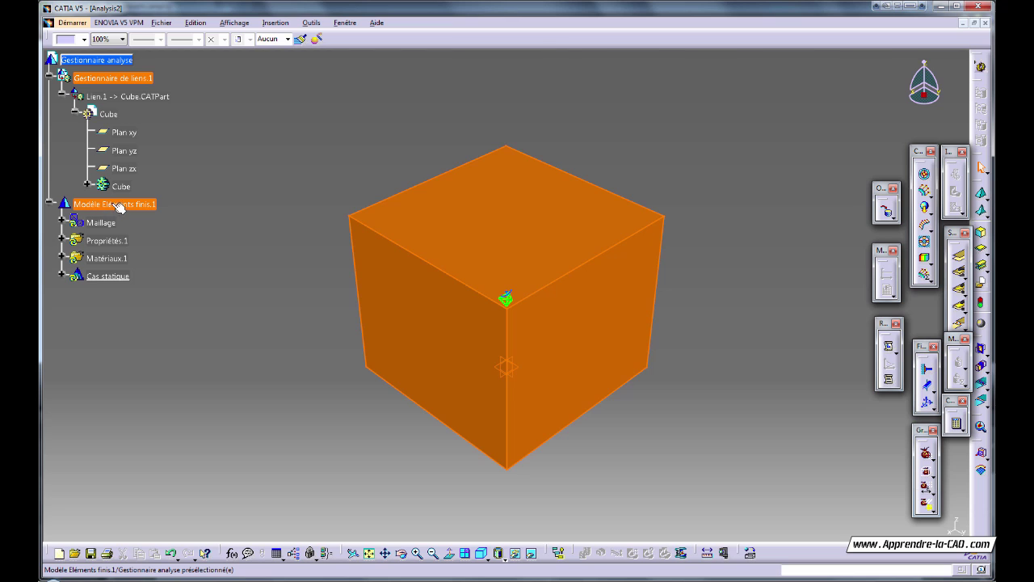
click(215, 210)
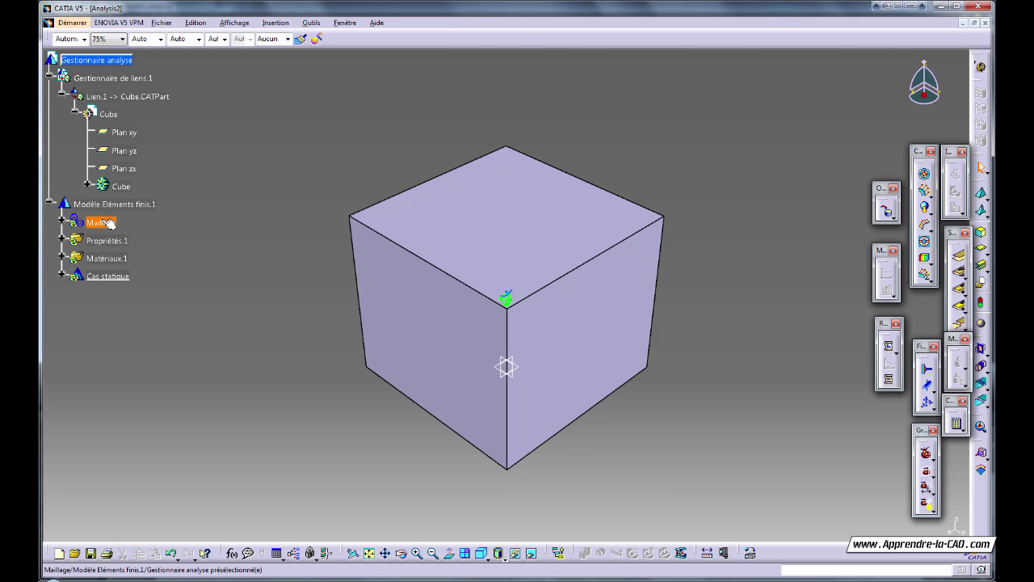
click(61, 219)
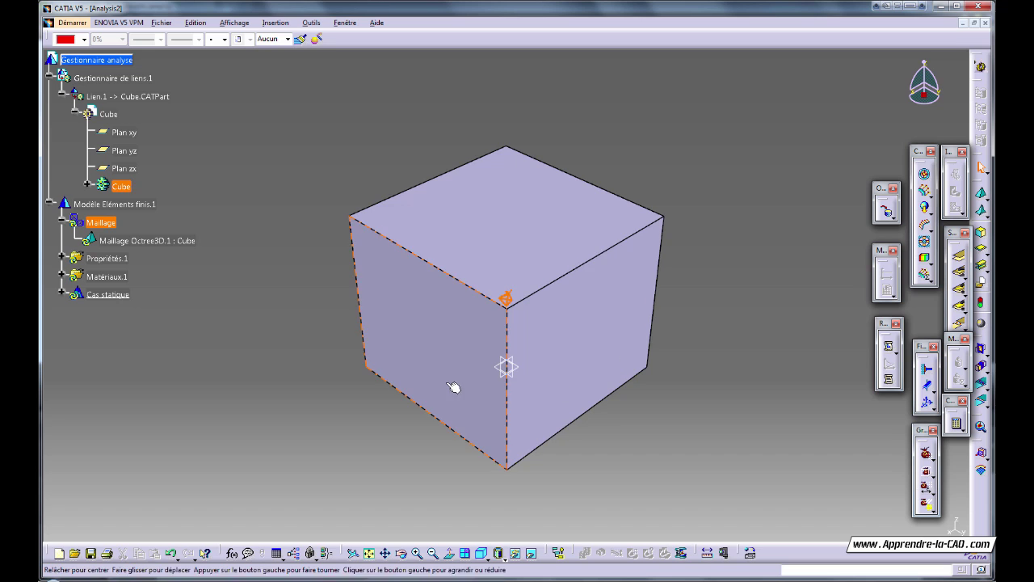
middle_drag(455, 386, 525, 307)
middle_drag(455, 293, 355, 299)
click(265, 269)
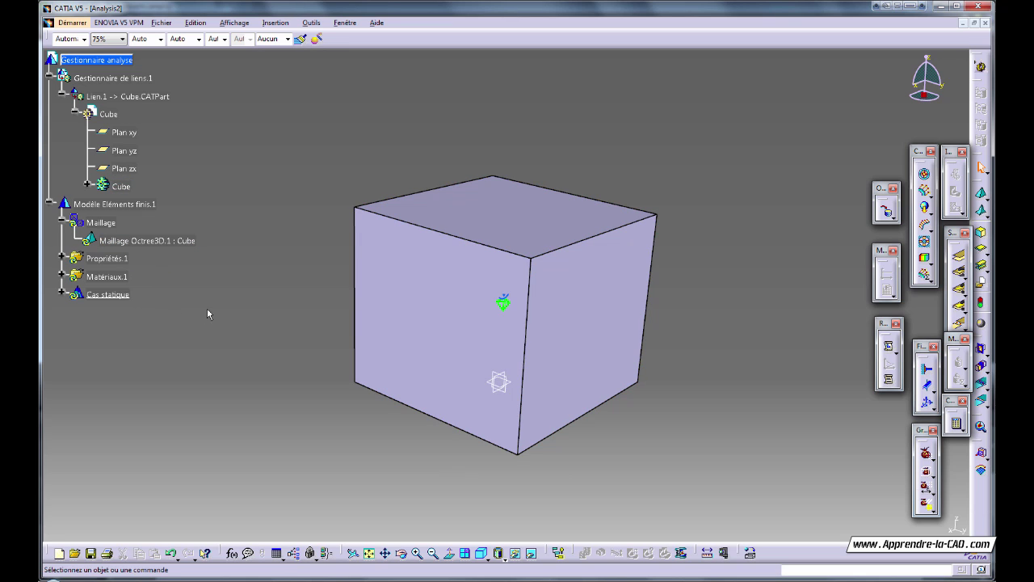
Review the support and material assigned in the 3D property under Propriétés.1
click(107, 258)
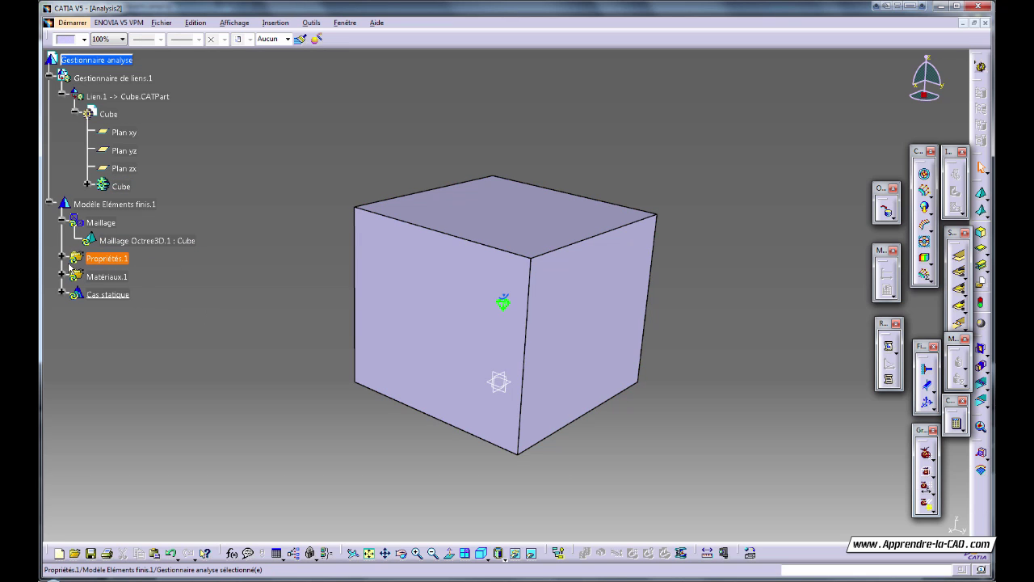
click(61, 258)
click(203, 292)
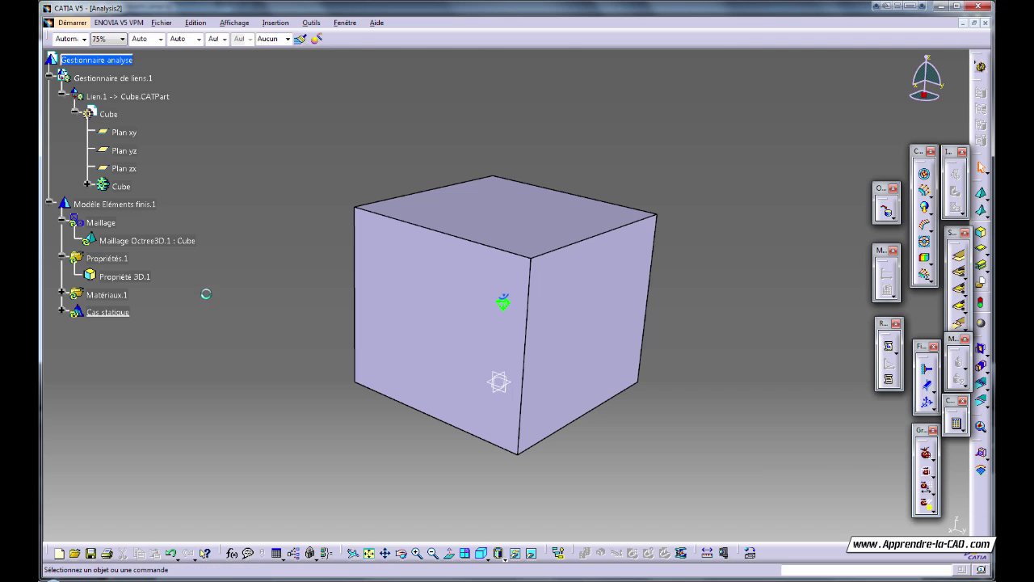
double_click(125, 278)
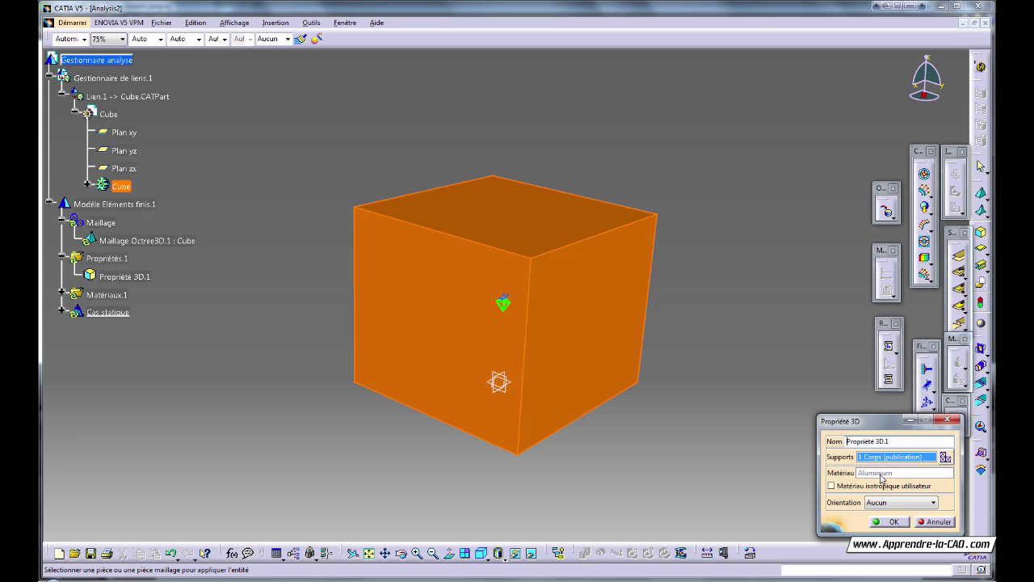
click(890, 522)
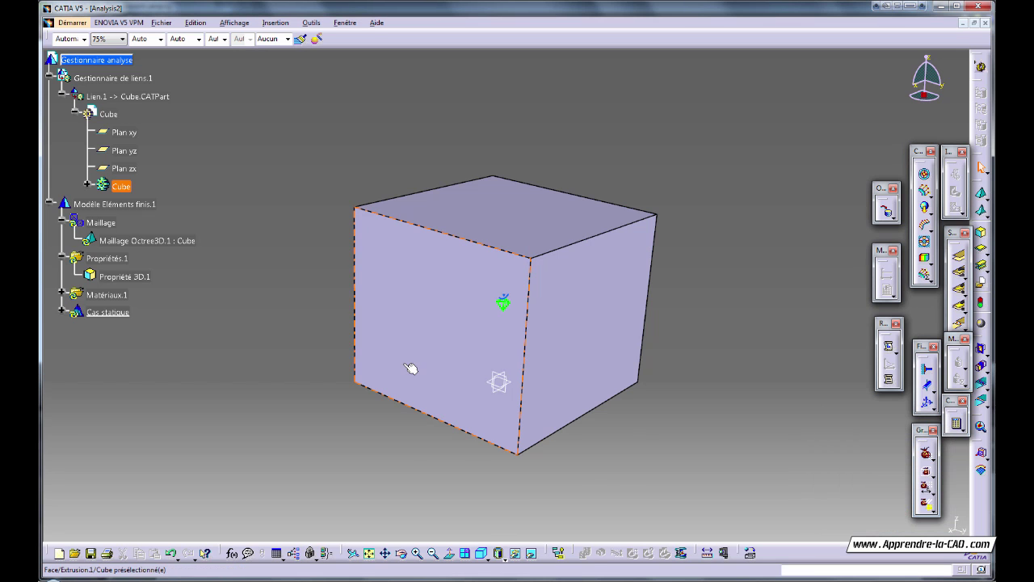
Check the cube body's material in the linked part and the Matériau.1 definition under Matériaux.1
click(88, 186)
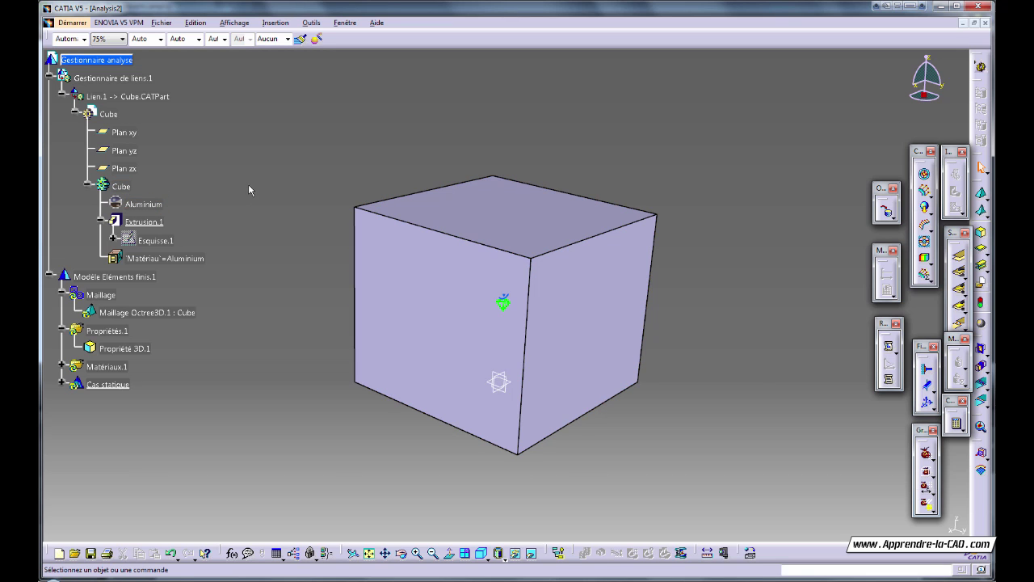
click(108, 367)
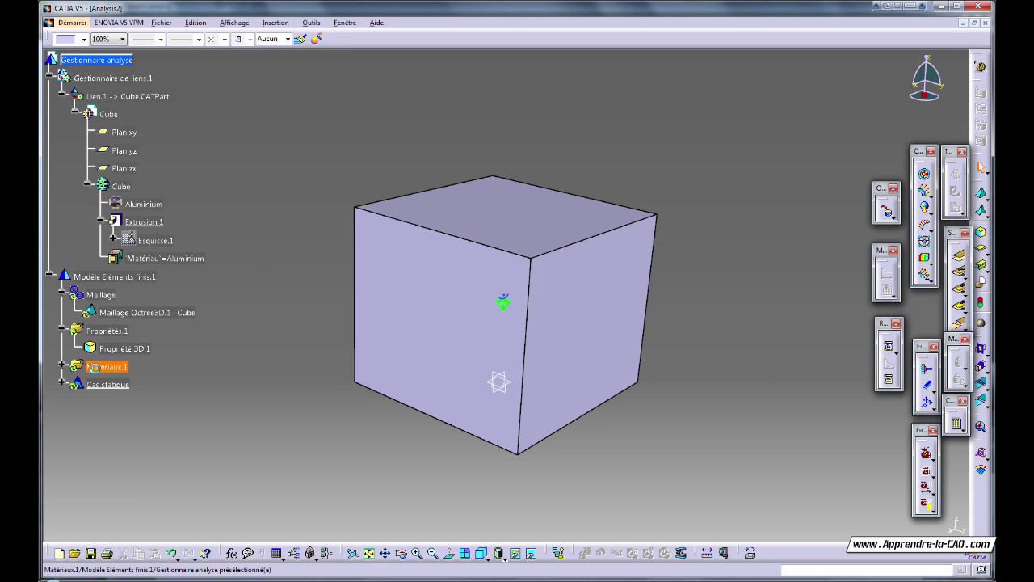
click(63, 368)
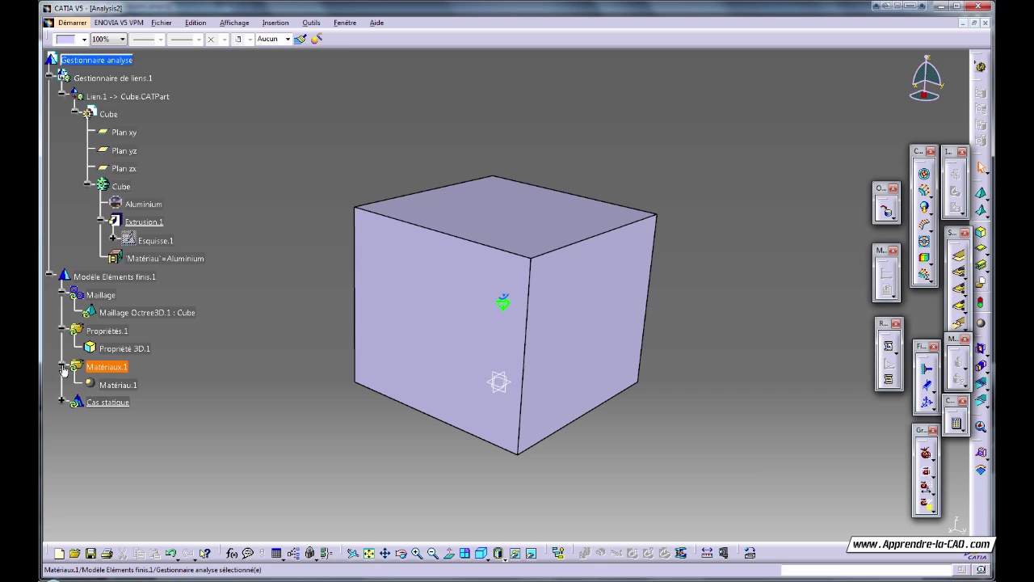
double_click(112, 385)
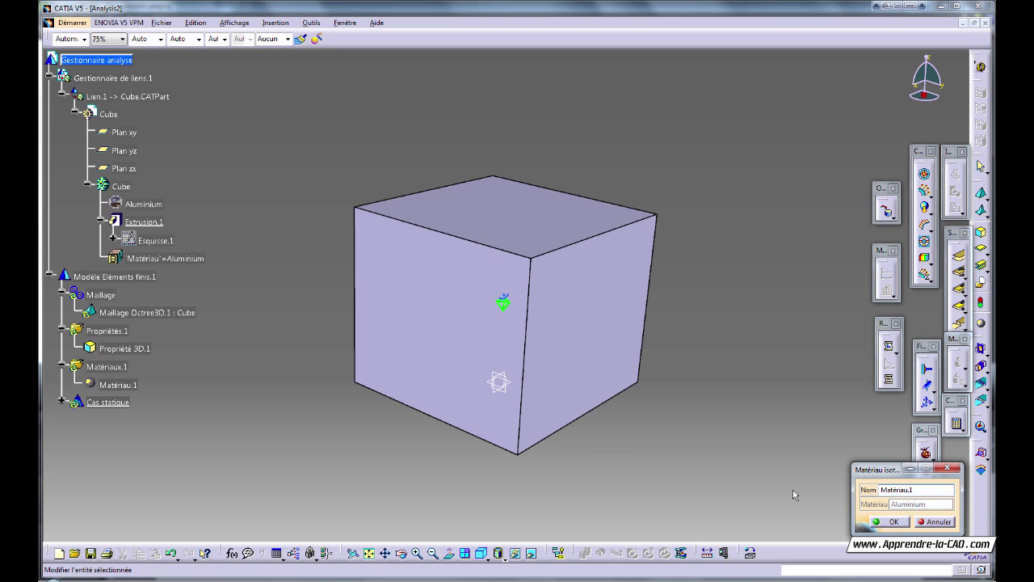
click(889, 522)
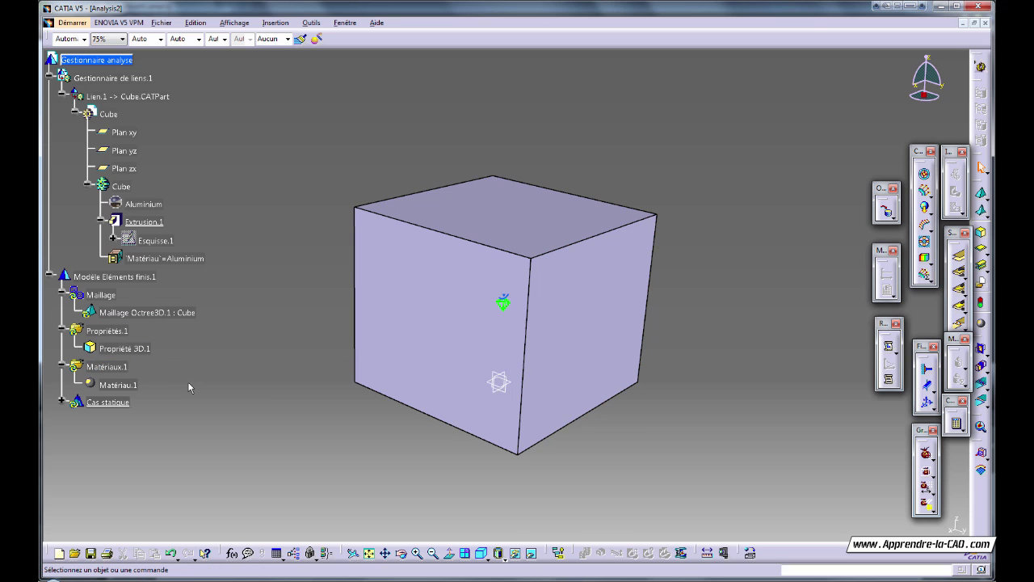
Look over the analysis case types available for insertion and the contents of Cas statique, selecting its Fixations.1 set
click(136, 278)
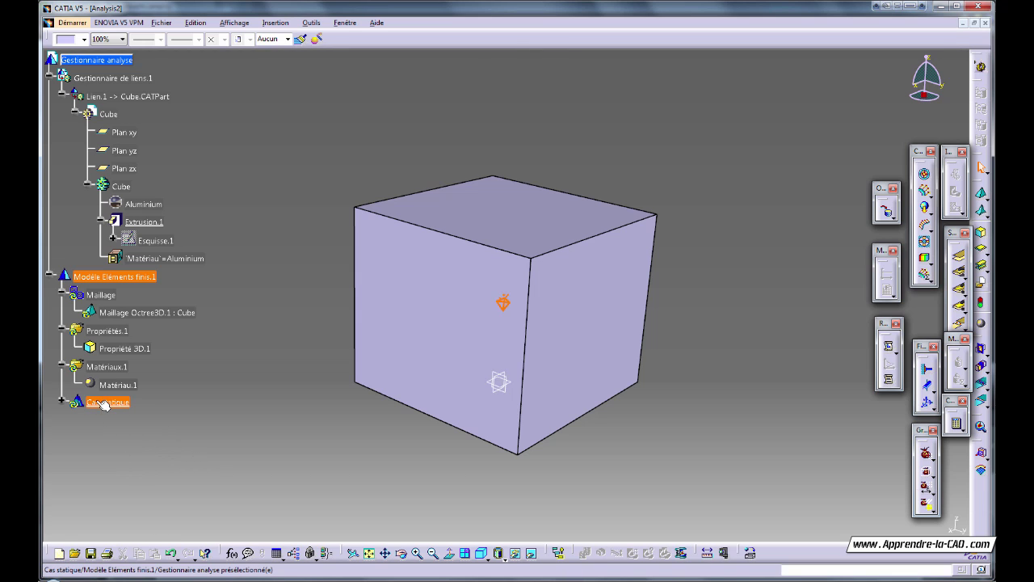
click(191, 404)
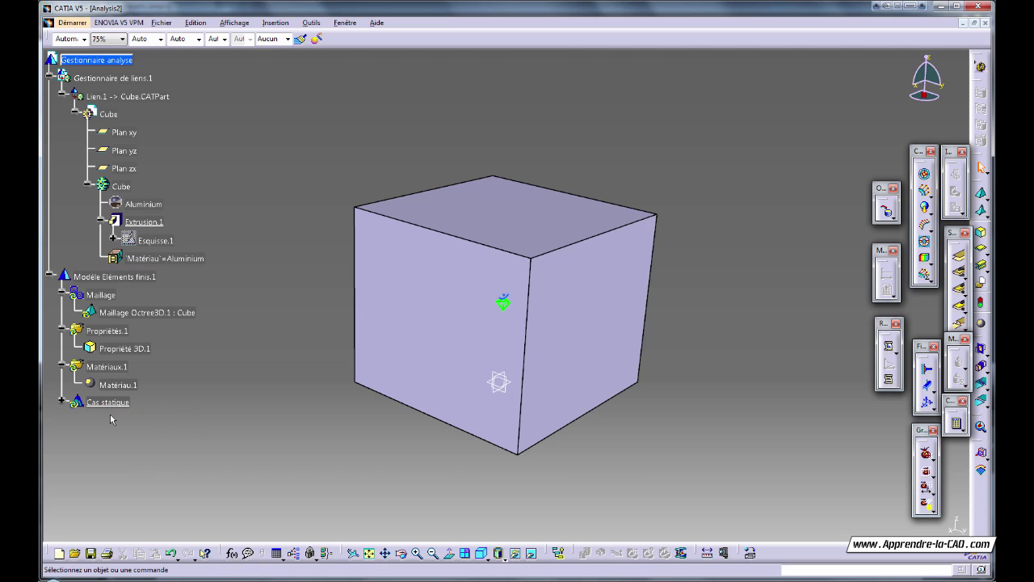
click(275, 23)
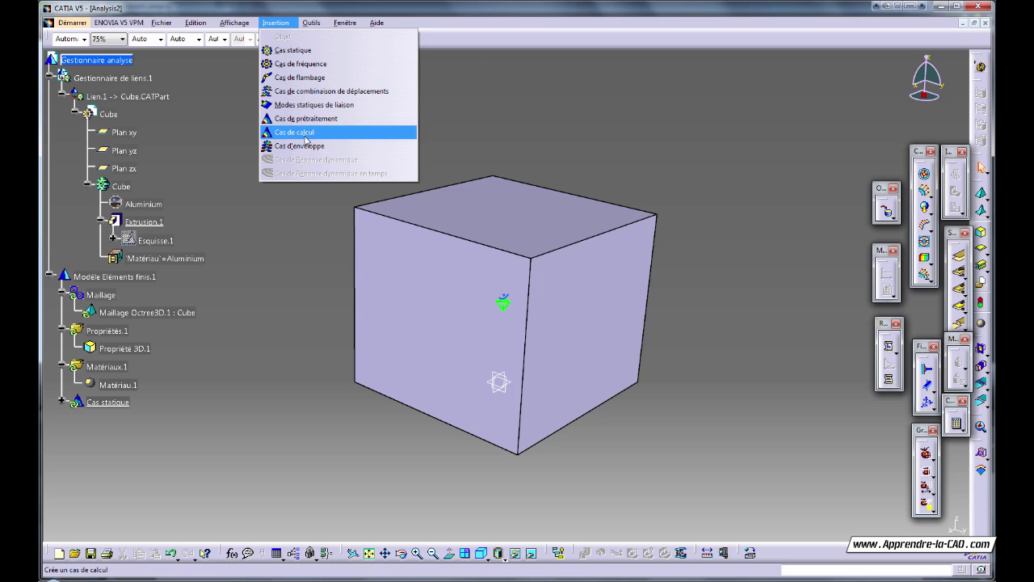
click(279, 299)
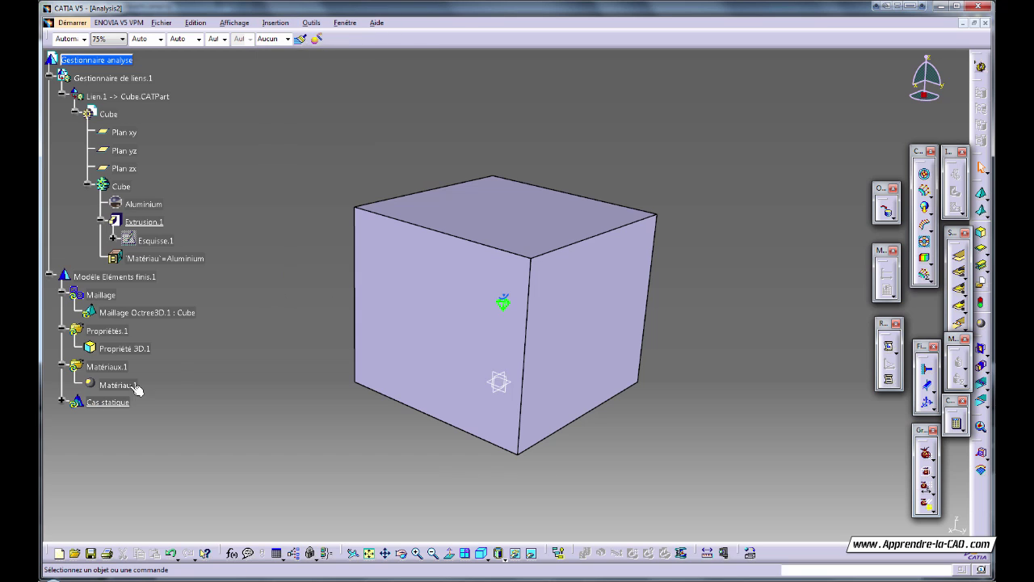
click(62, 402)
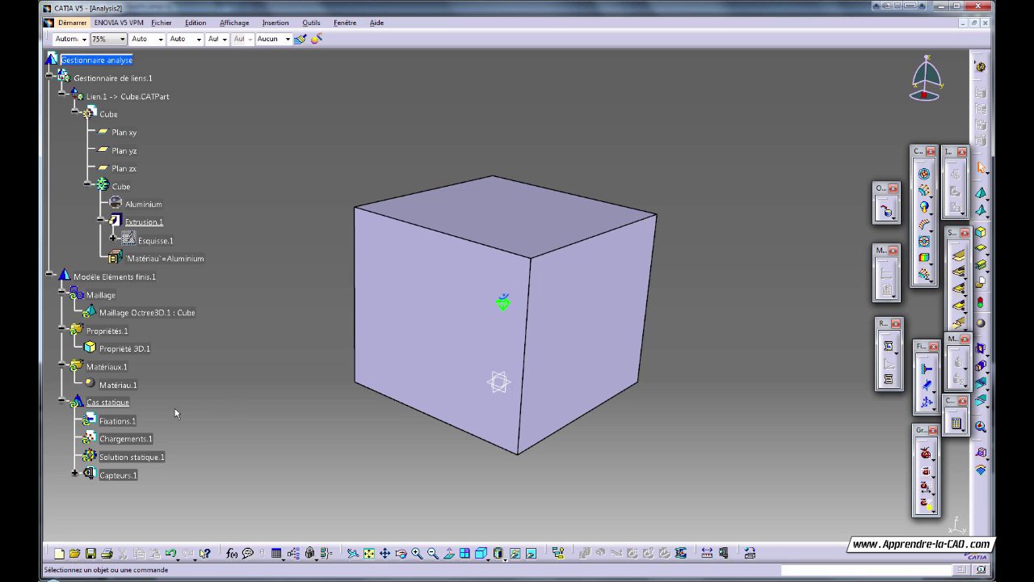
click(121, 420)
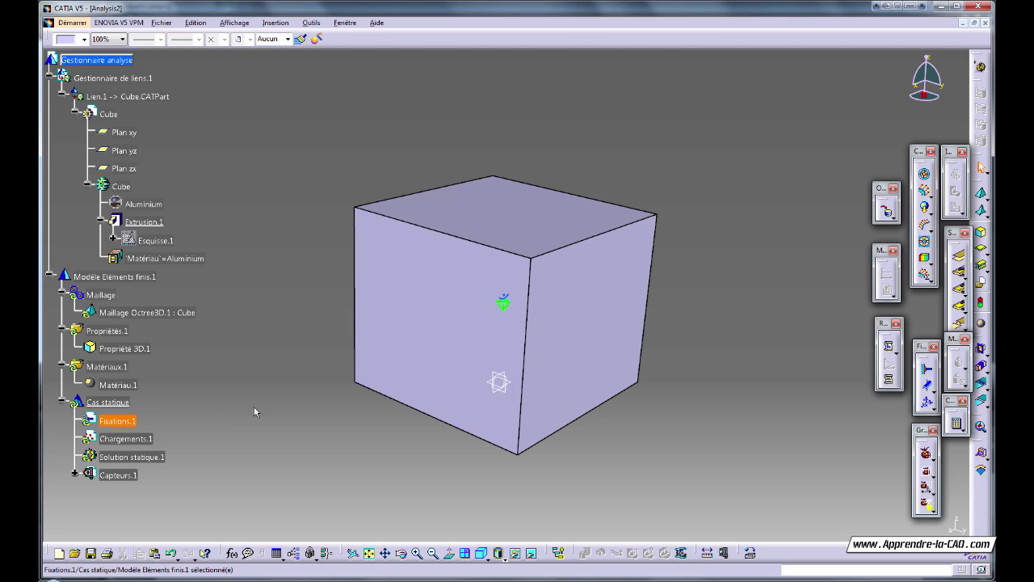
Examine the Chargements.1, Solution statique.1 and Capteurs.1 sets of the static case, expanding Capteurs.1 to show its sensors
click(126, 439)
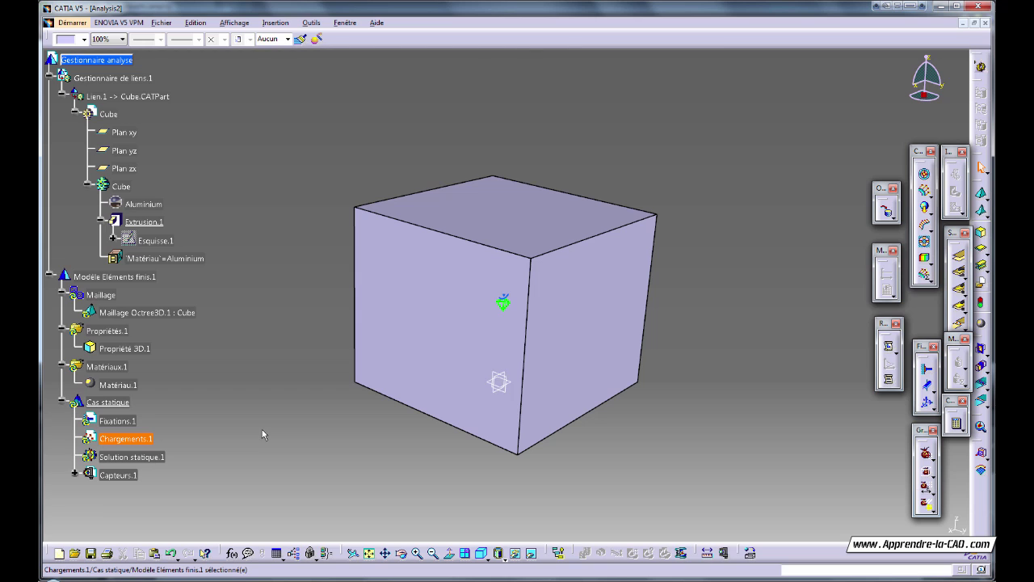
click(230, 476)
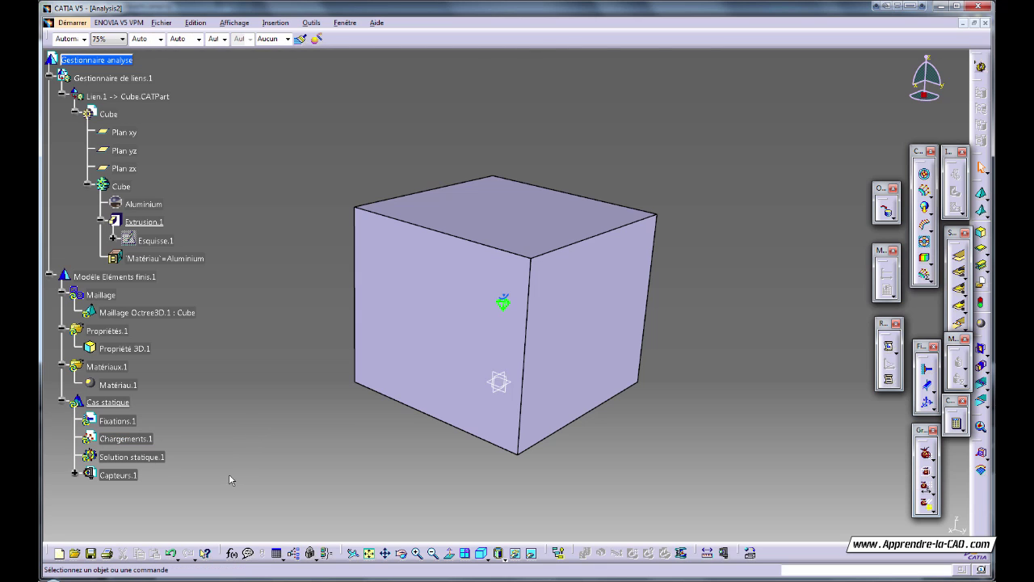
click(139, 458)
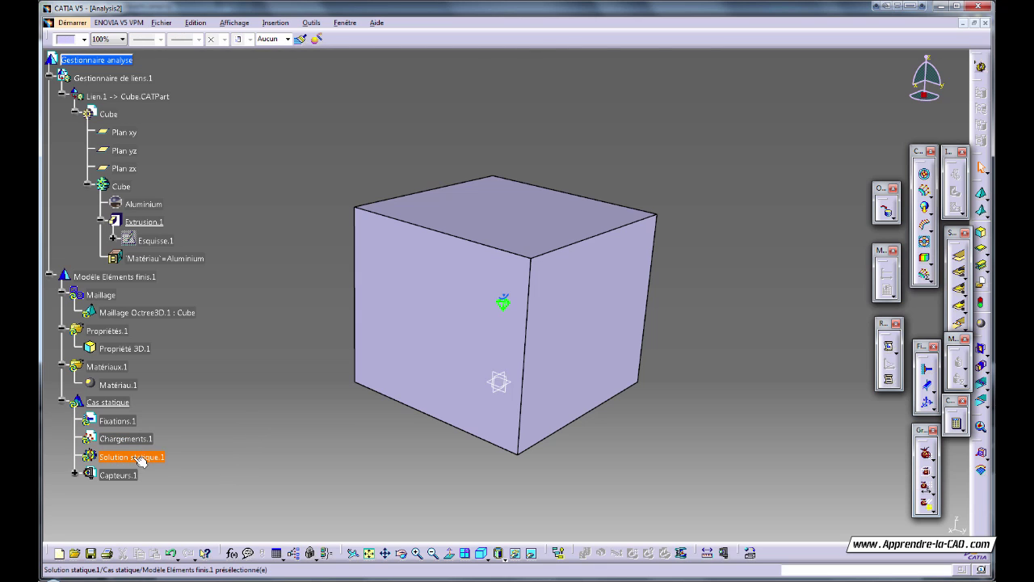
click(263, 544)
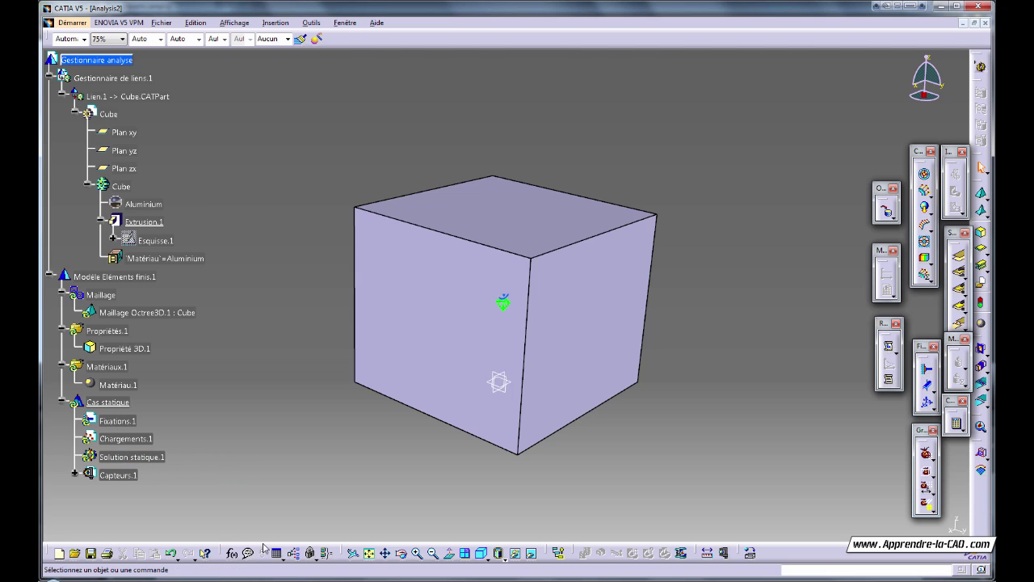
click(123, 479)
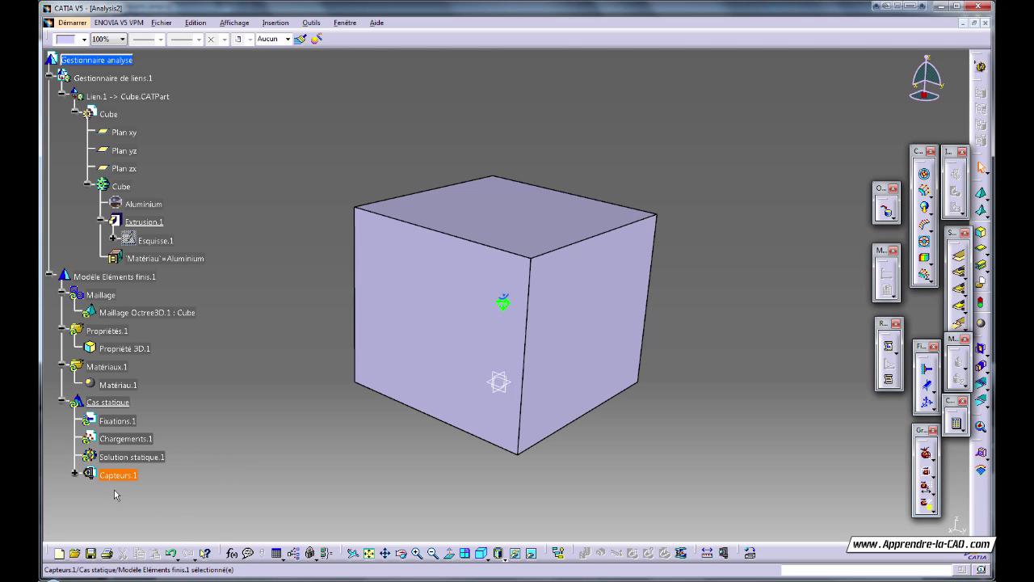
click(74, 473)
click(265, 485)
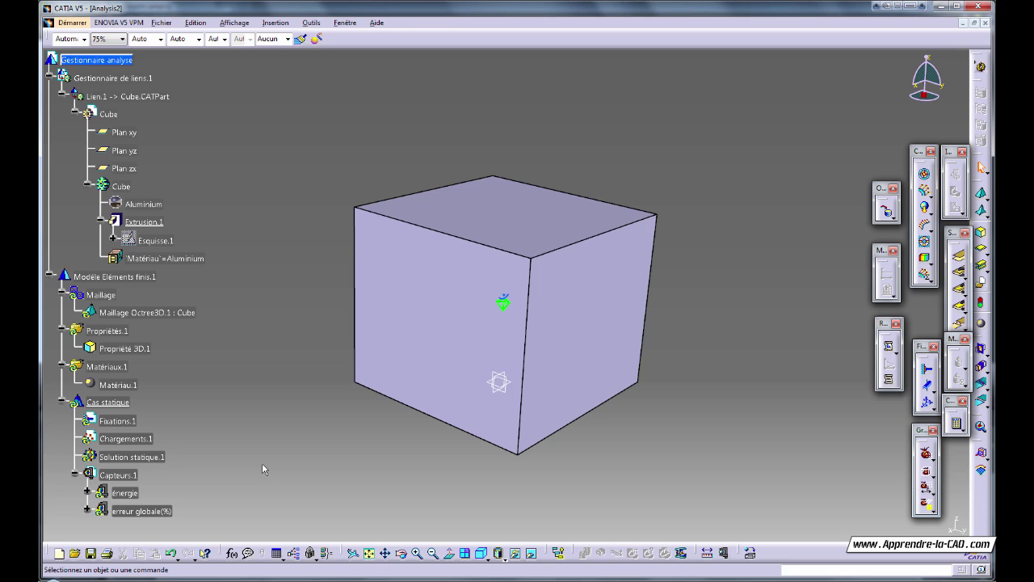
click(353, 208)
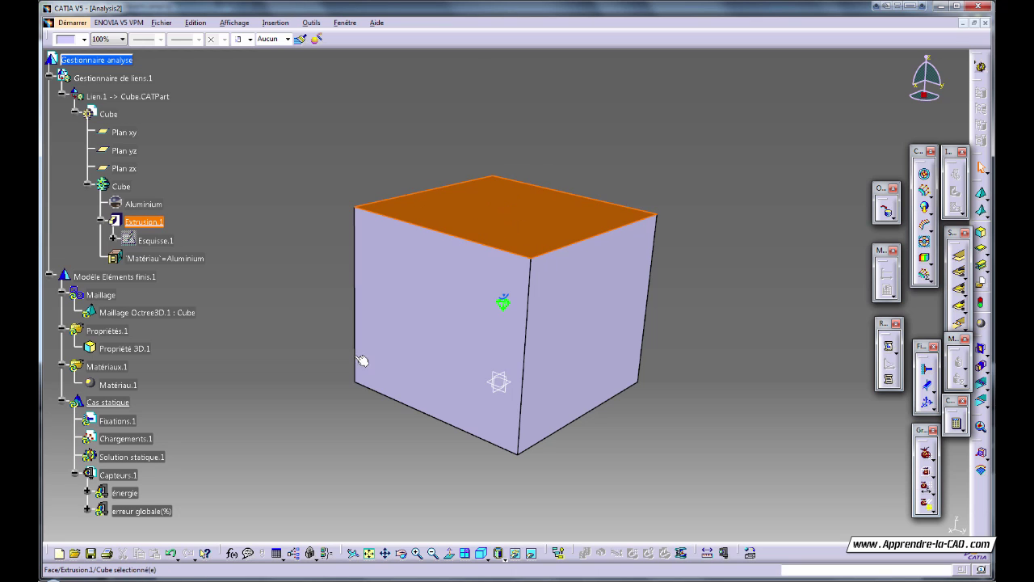
click(268, 386)
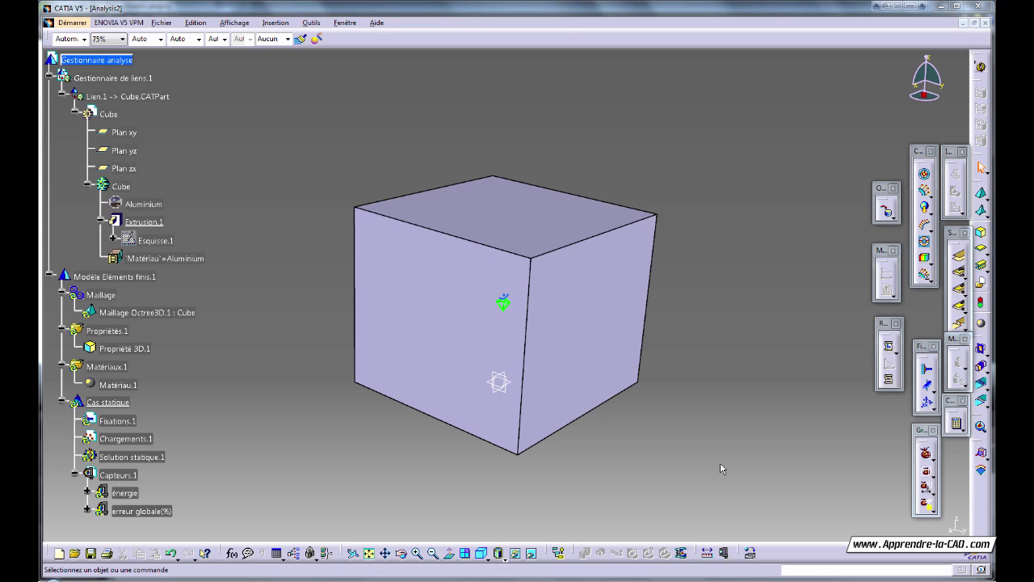
click(416, 333)
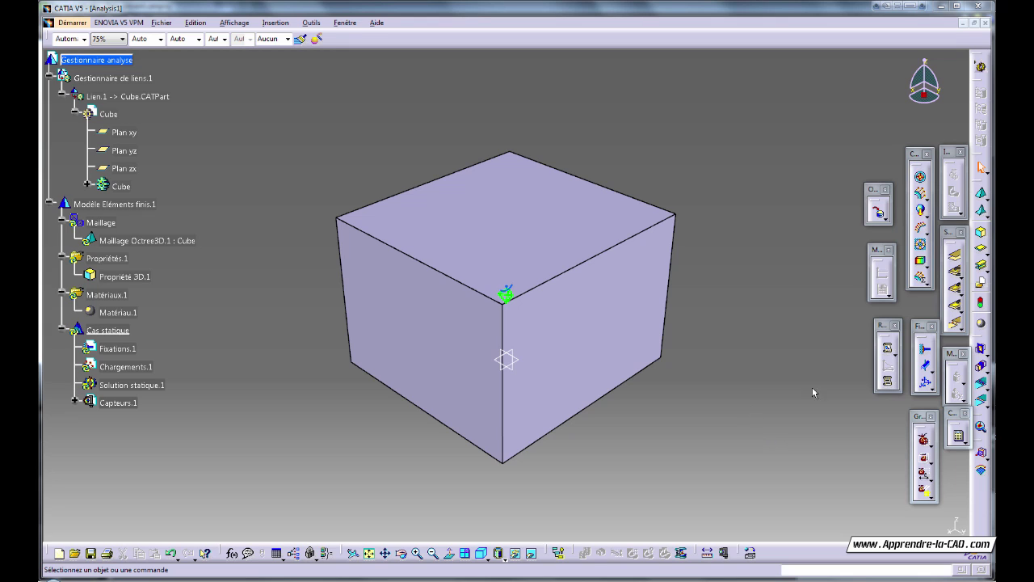
Look over the available restraint tools, including Glissement surfacique and the mechanical restraints such as Glissière
click(930, 355)
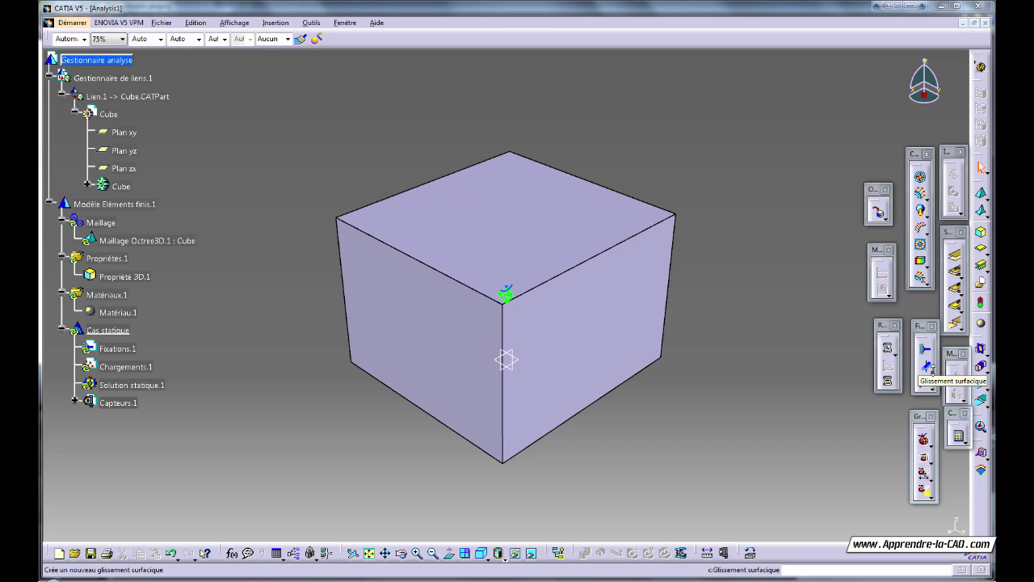
click(931, 374)
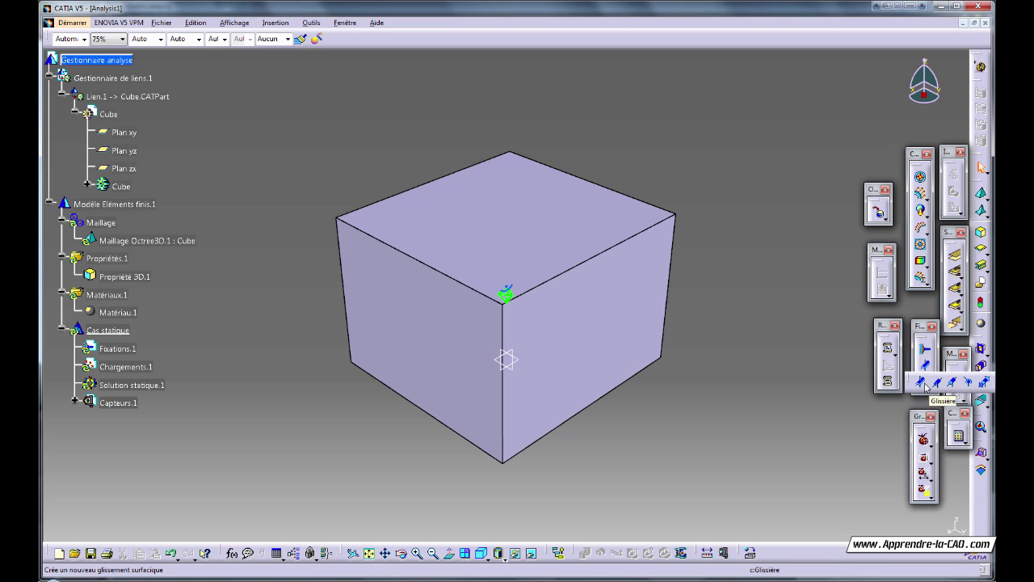
click(983, 382)
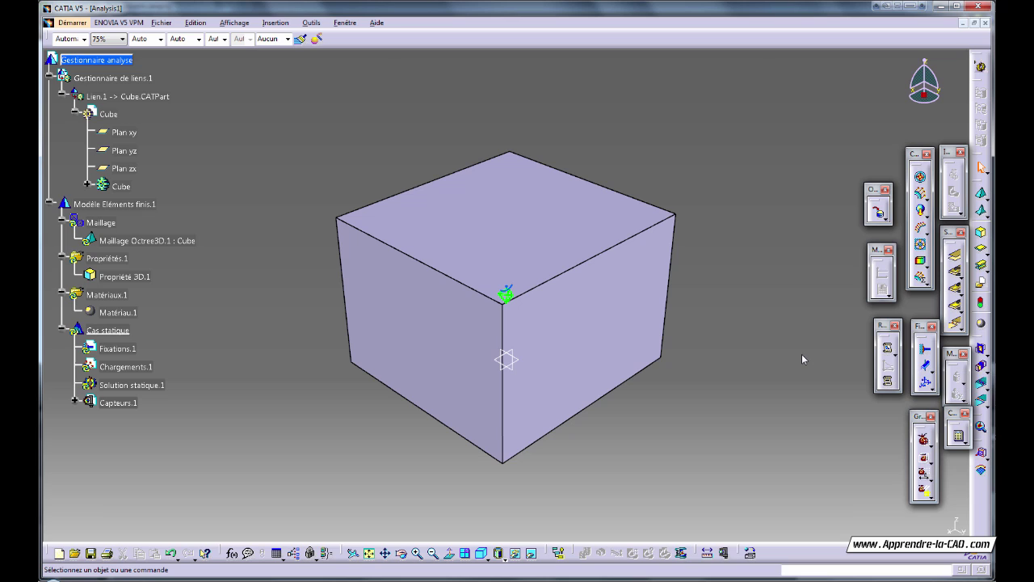
Review the axis system types and degree-of-freedom options of a user-defined restraint, and cancel its creation
click(934, 392)
click(924, 382)
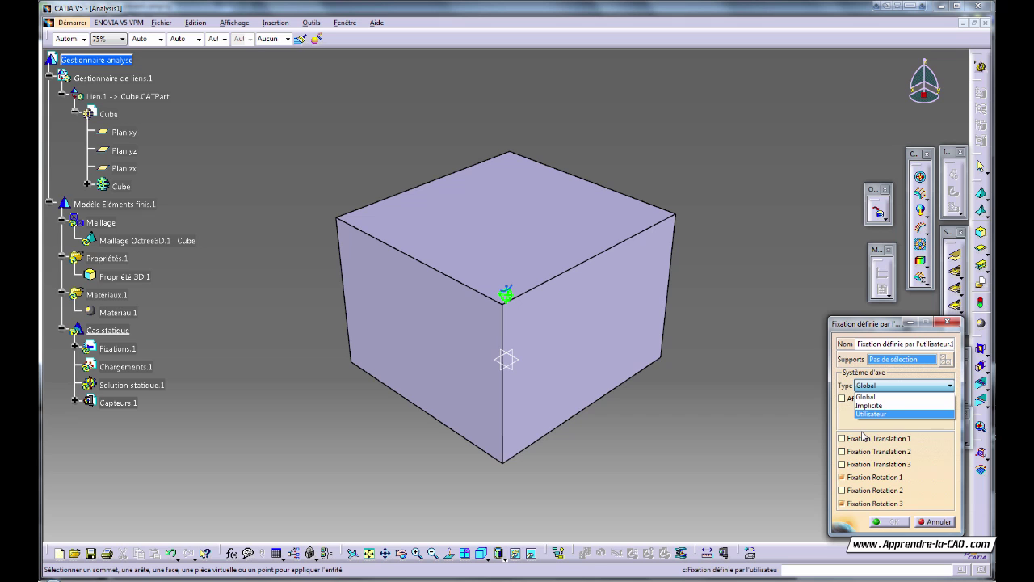
click(931, 525)
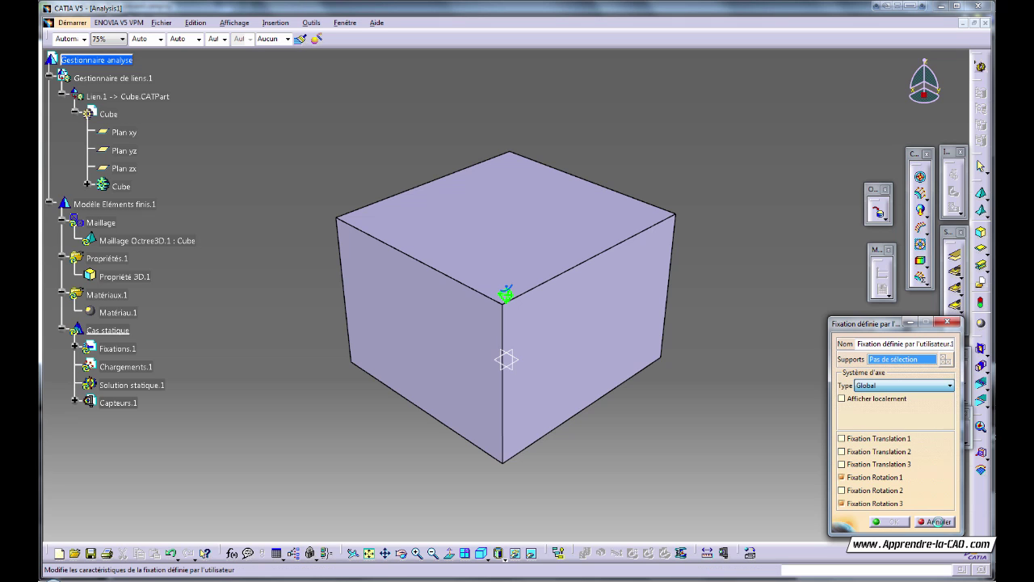
click(937, 526)
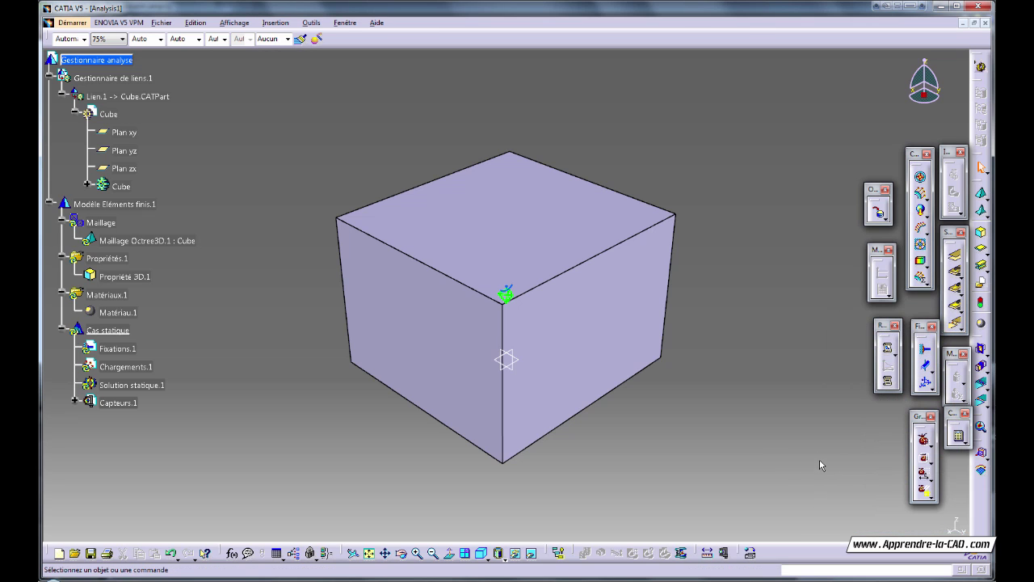
Select Chargements.1 and look over the load tools available for the static case, including Force distribuée and Accélération
click(129, 350)
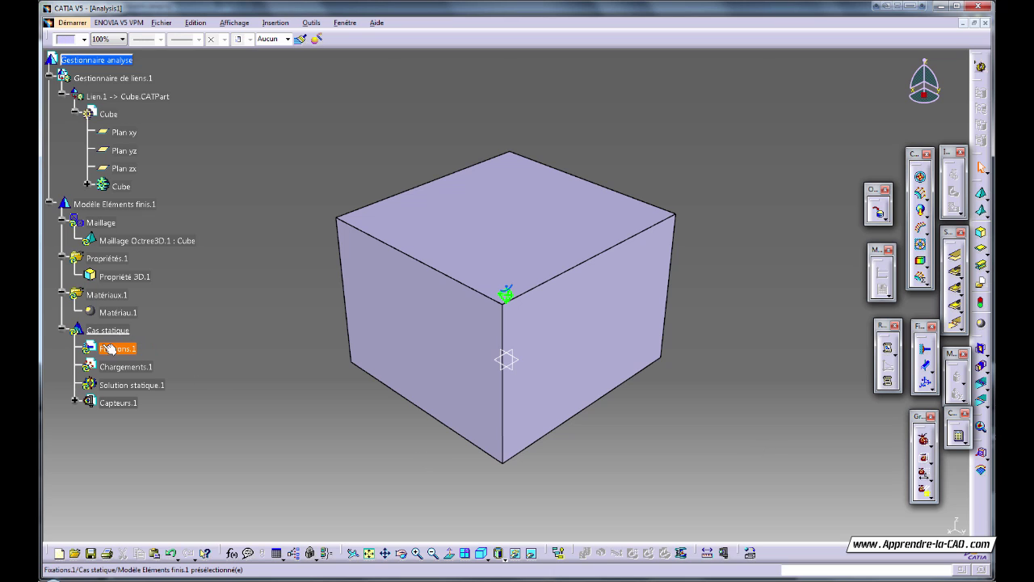
click(125, 367)
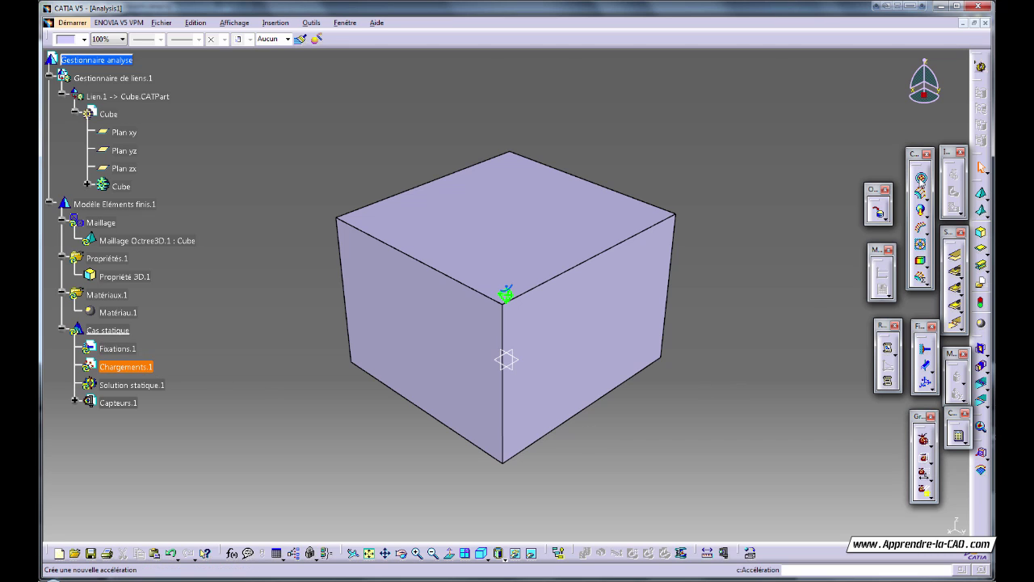
click(922, 180)
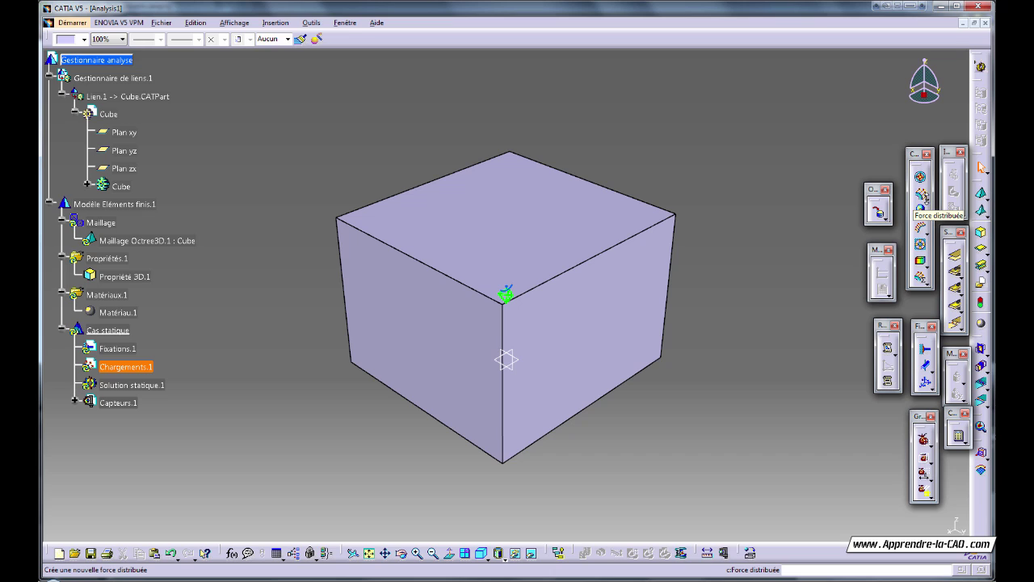
click(927, 201)
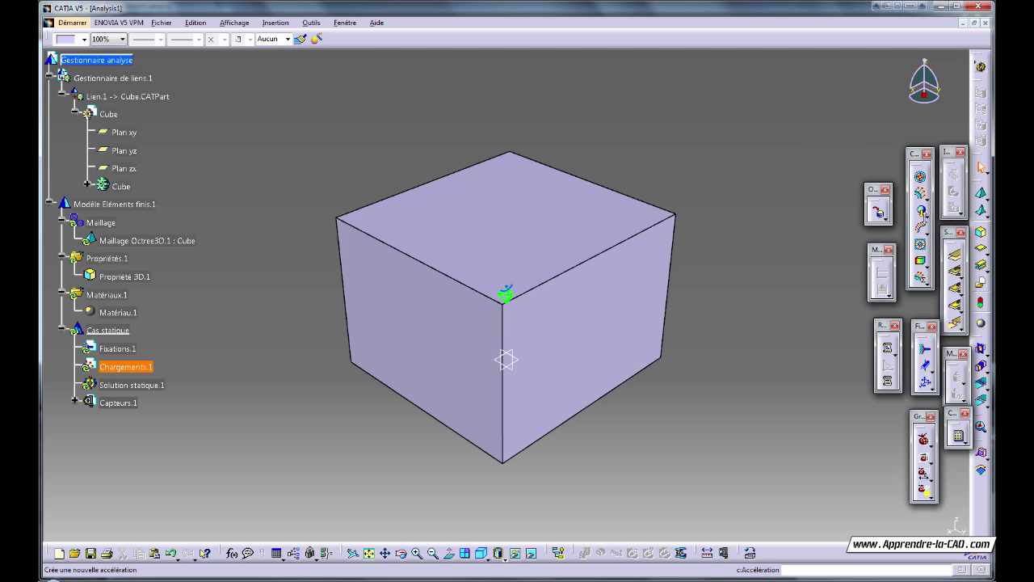
click(926, 230)
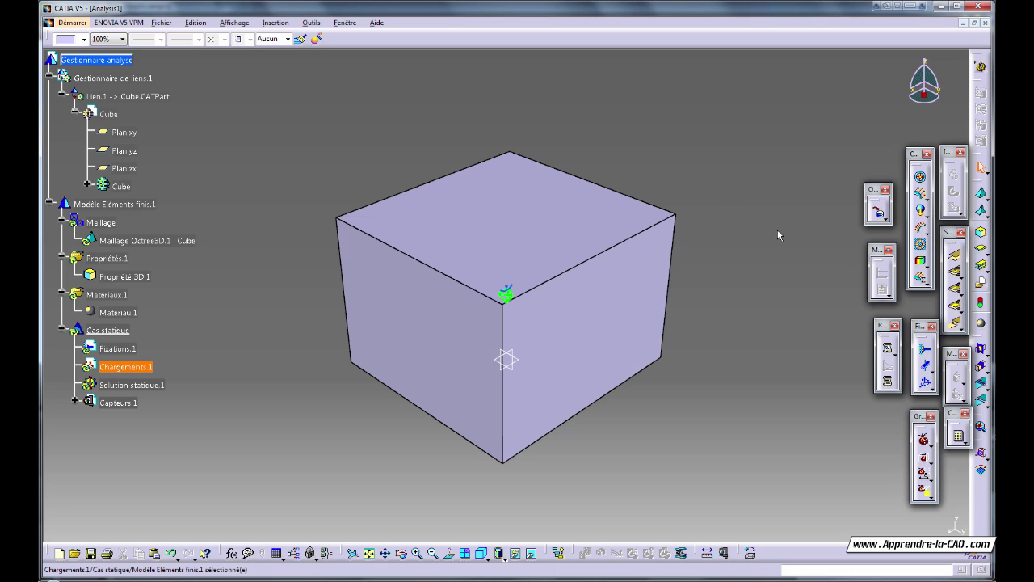
click(928, 241)
click(927, 269)
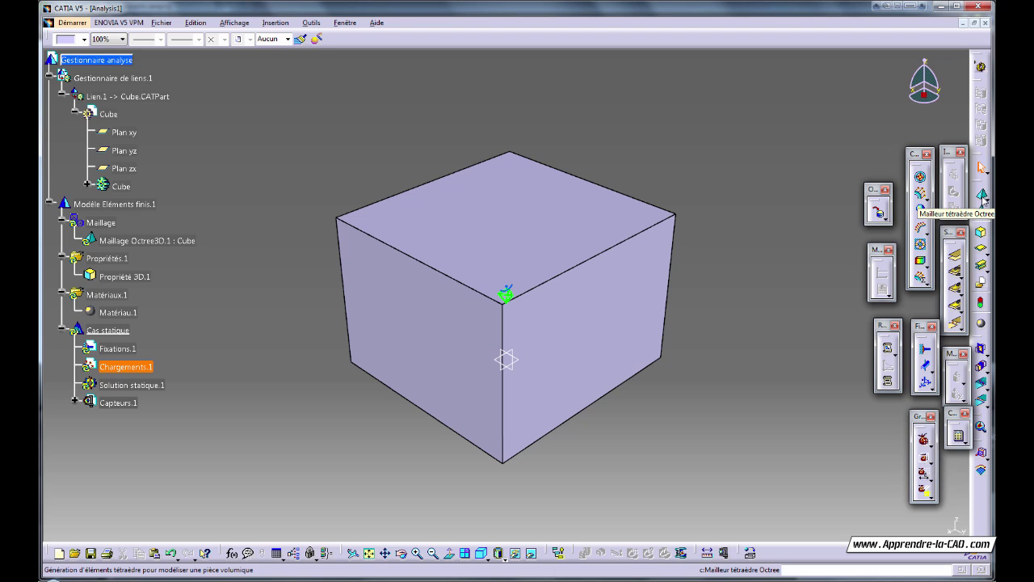
Survey the modelling tools for octree tetrahedron meshing, connection properties, virtual parts and periodicity conditions
click(987, 203)
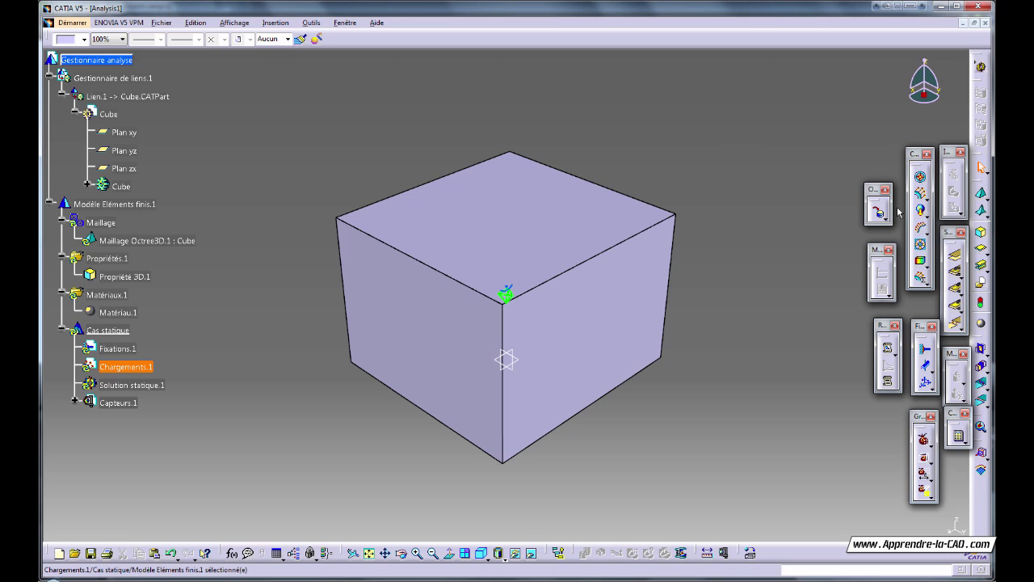
click(987, 220)
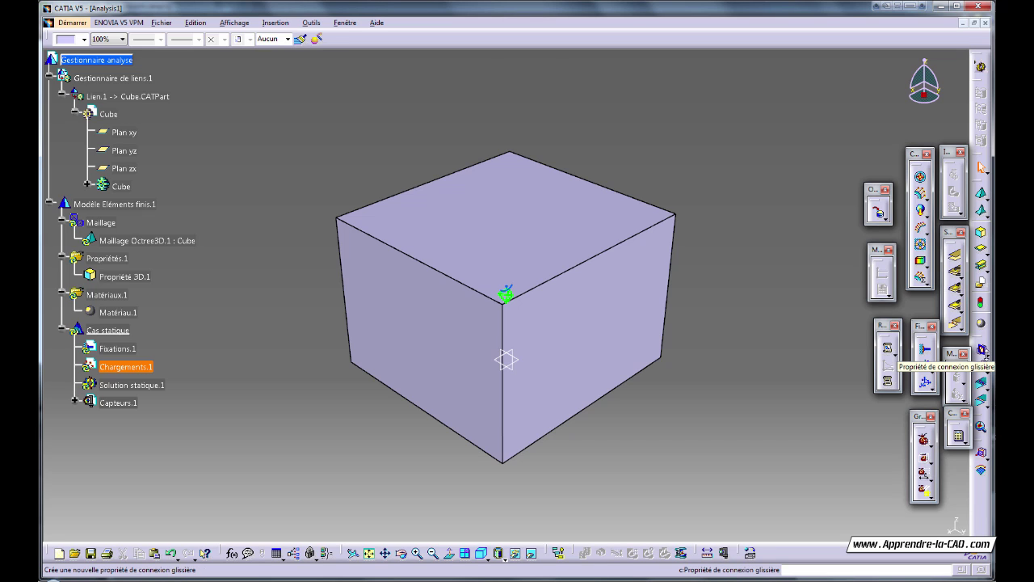
click(986, 355)
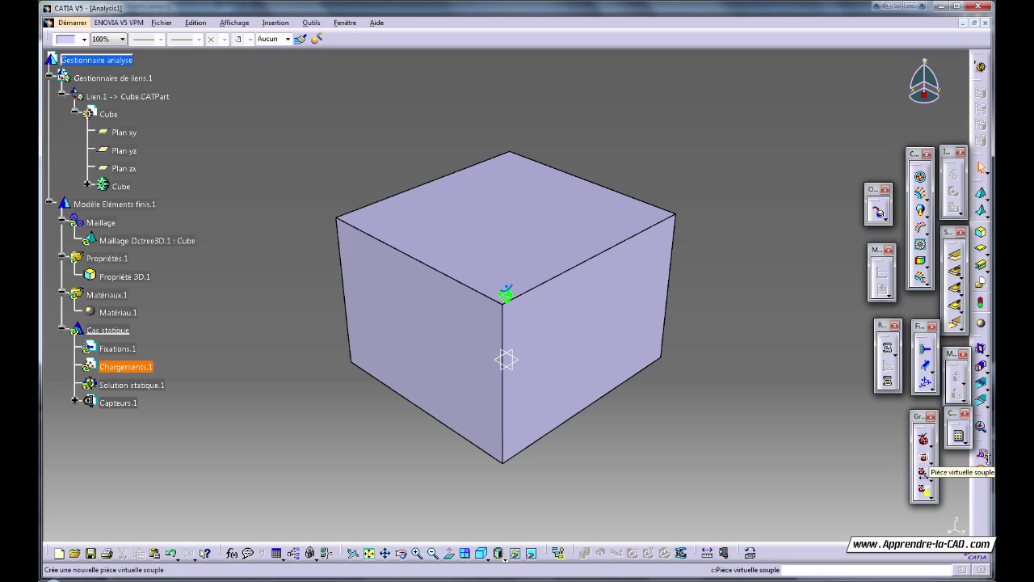
click(983, 458)
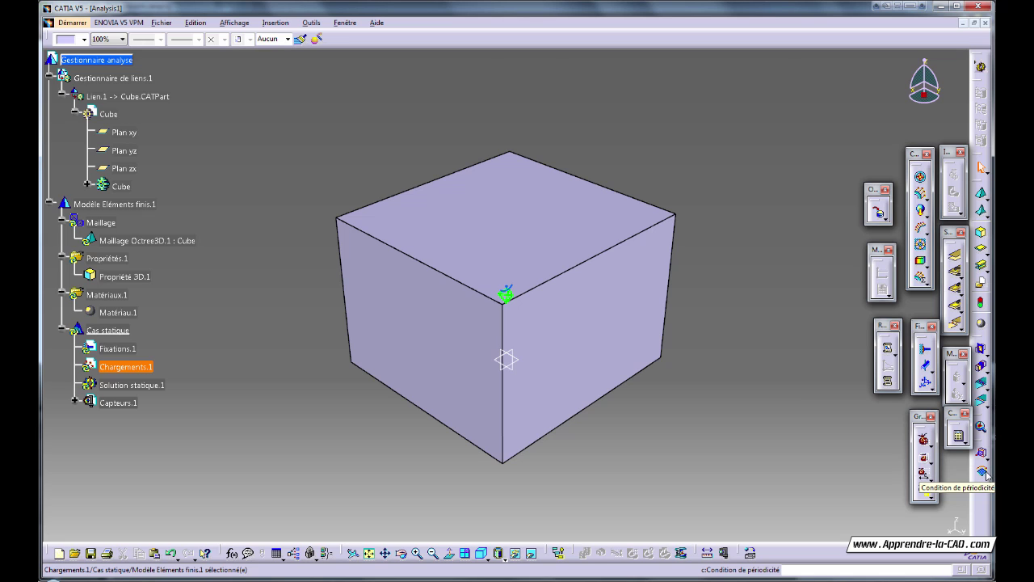
click(986, 475)
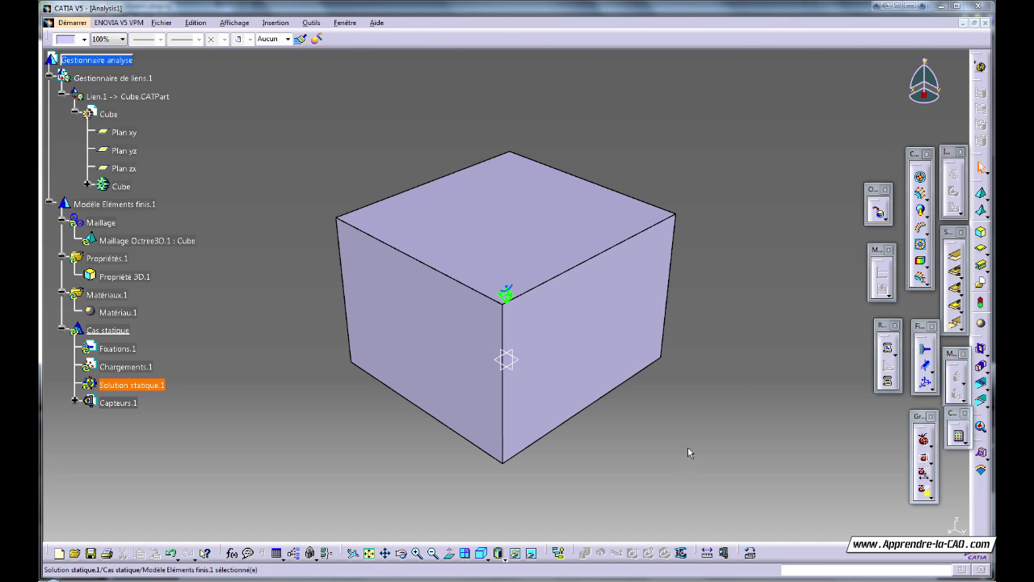
Check the commands available for Solution statique.1, including Génération d'image, without running any of them
click(125, 387)
right_click(121, 388)
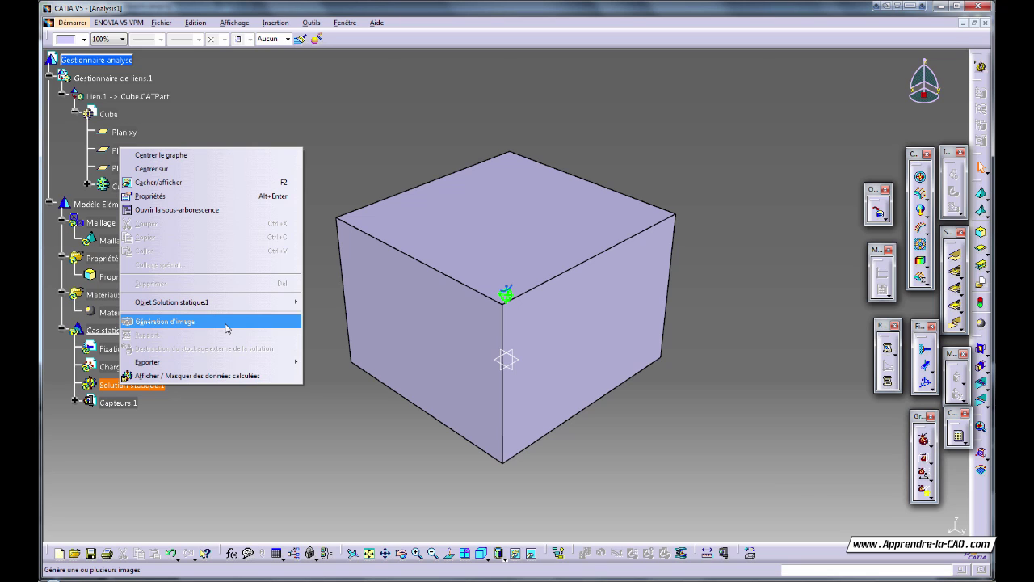
click(311, 451)
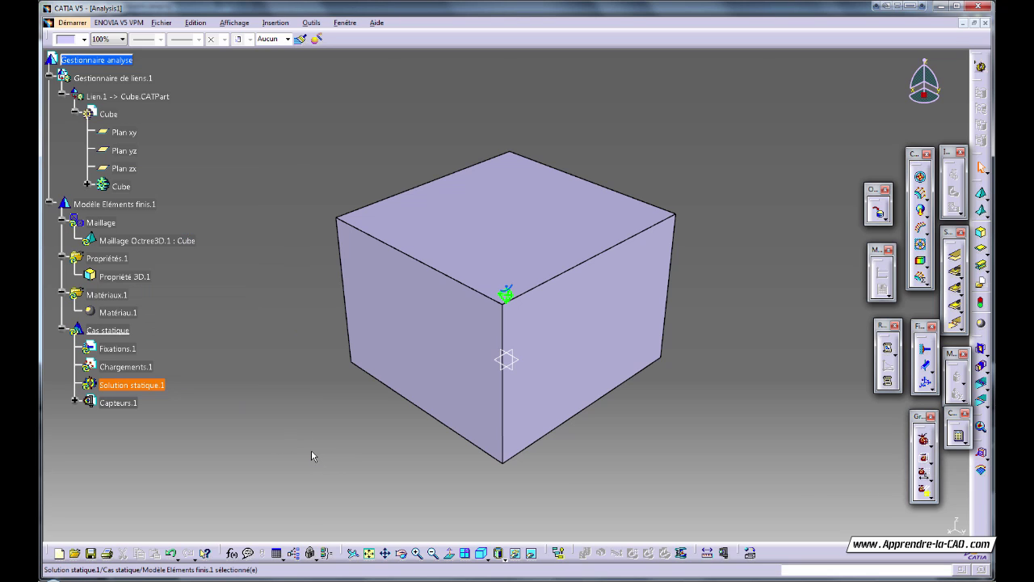